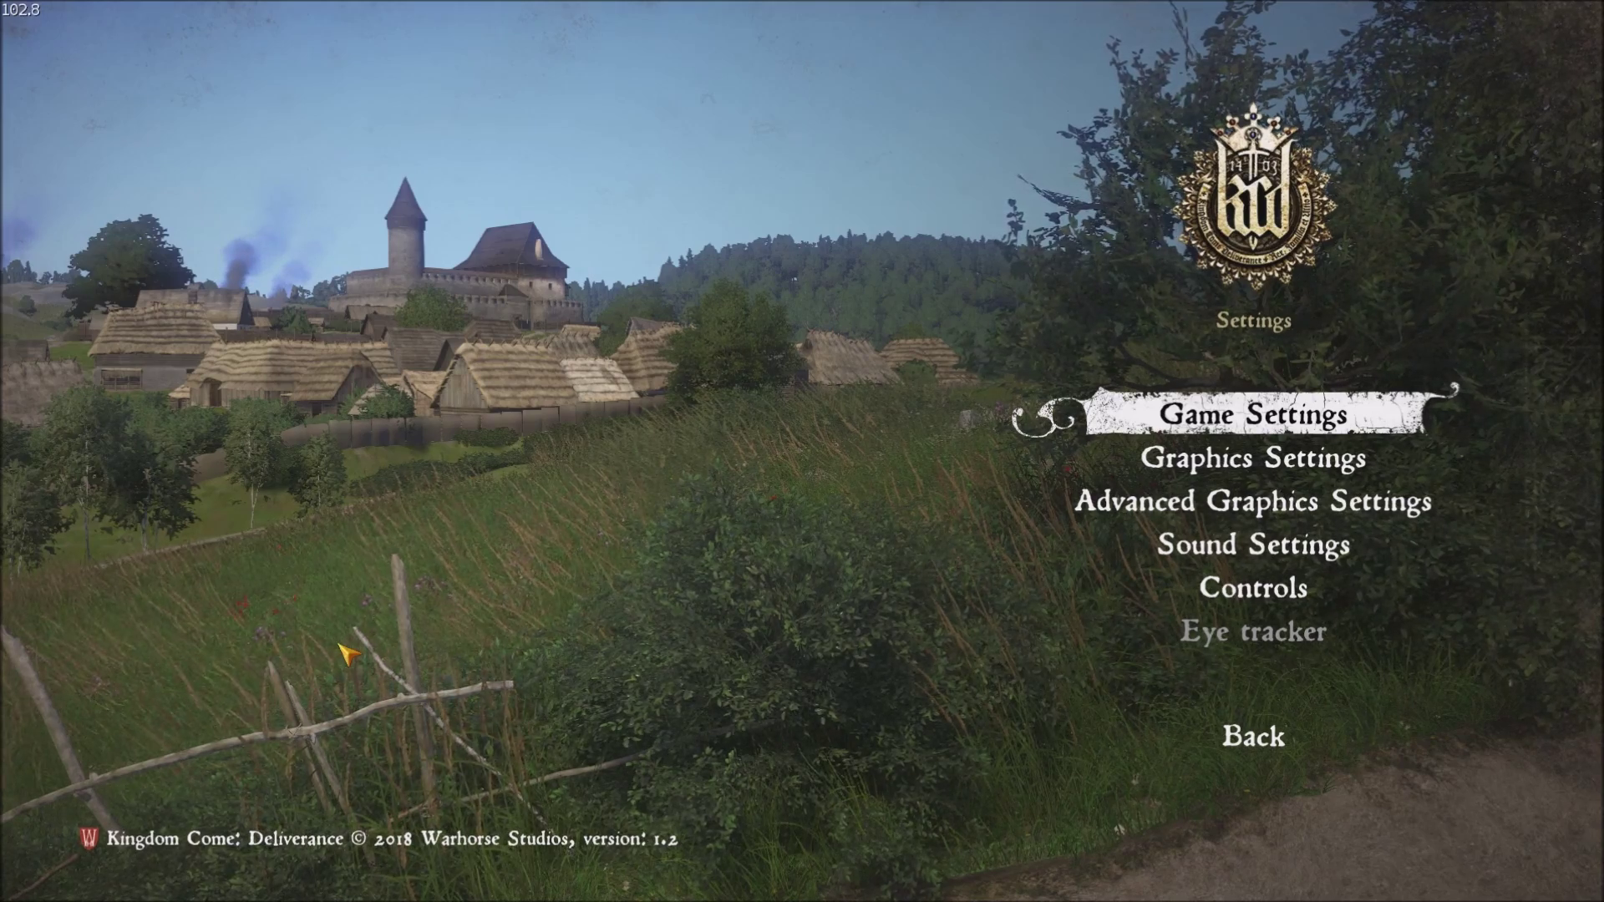
# Step: Open the game's developer console to review the r_Vsync, cl_fov and sys_MaxFPS commands, and close it
pyautogui.press('`')
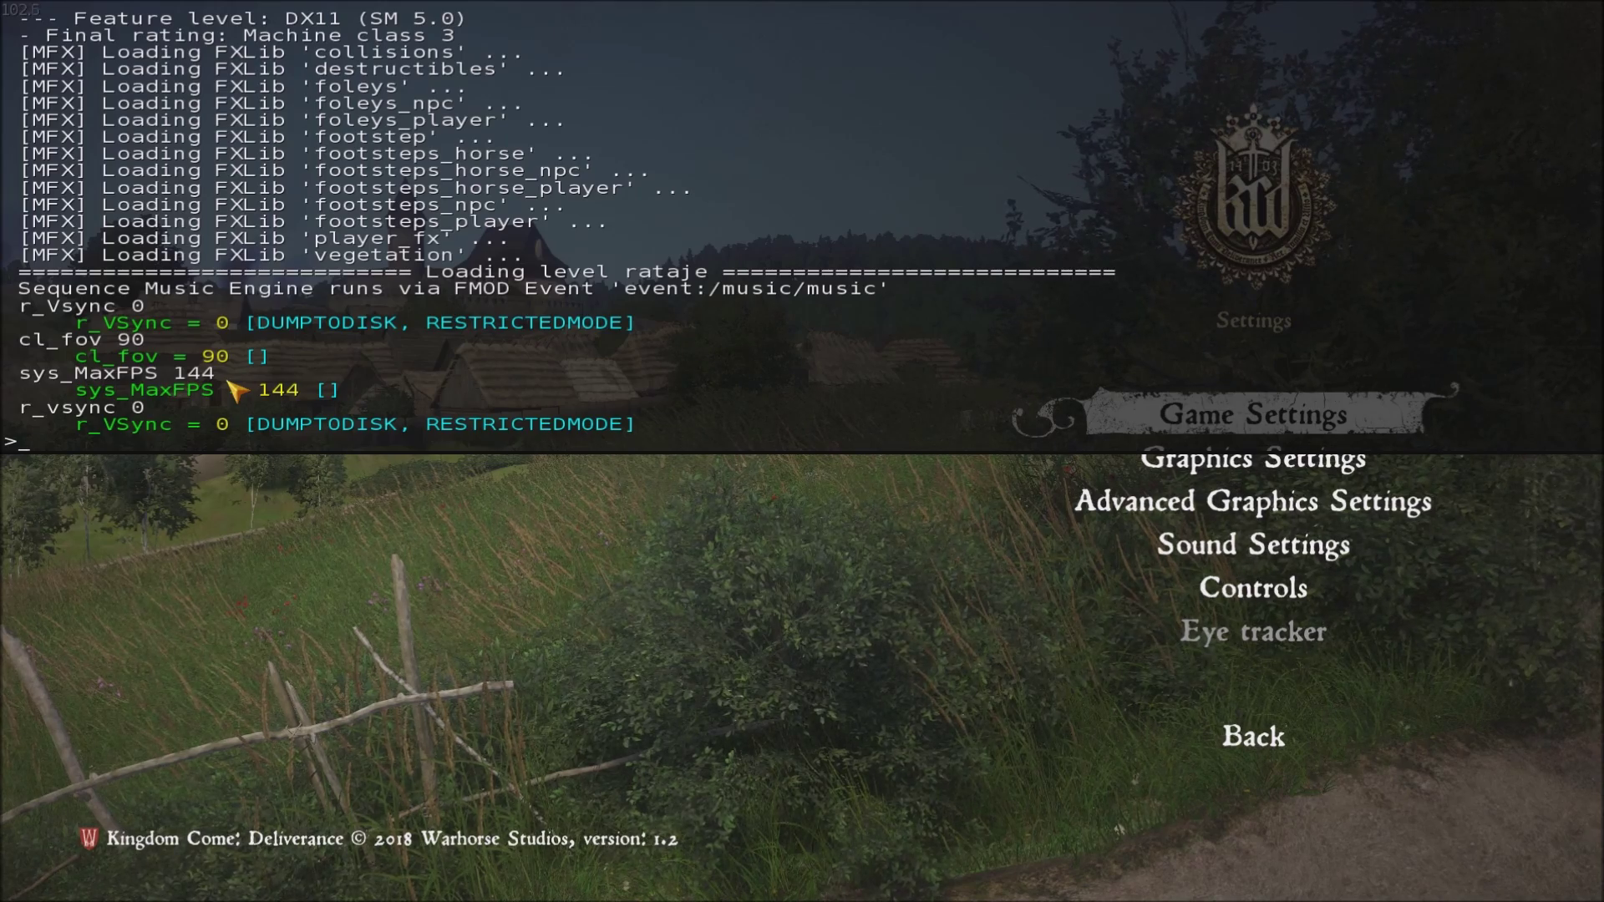
pyautogui.press('`')
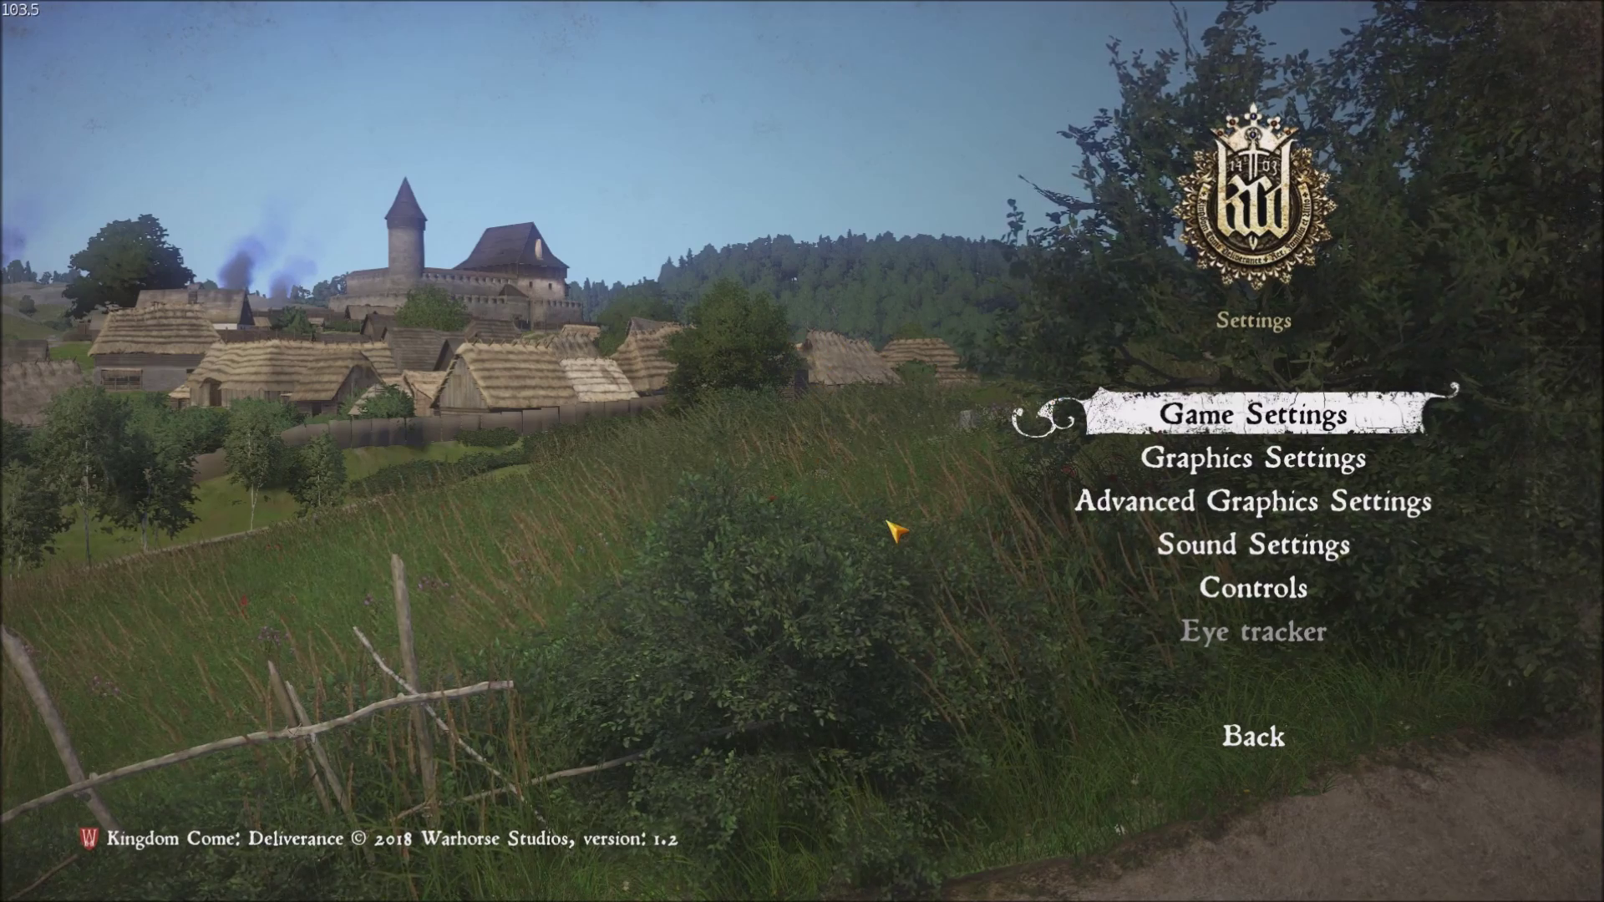
# Step: Review the game's advanced graphics settings, including water details, vegetation draw distance and object distance, and leave the page
pyautogui.click(1168, 461)
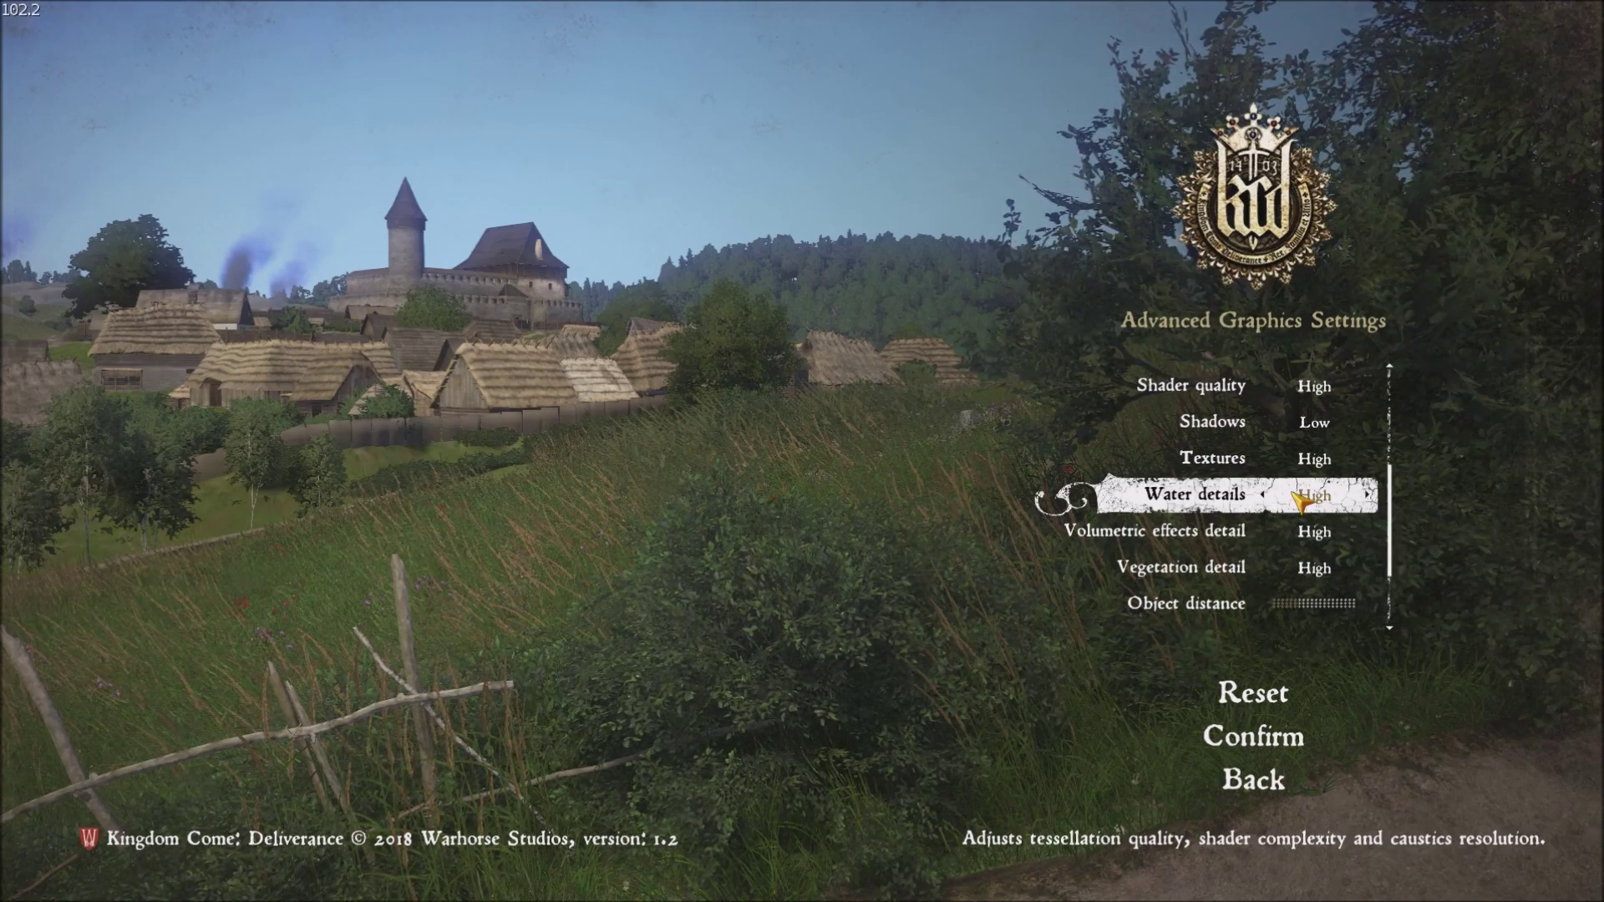
pyautogui.scroll(-1, 1245, 468)
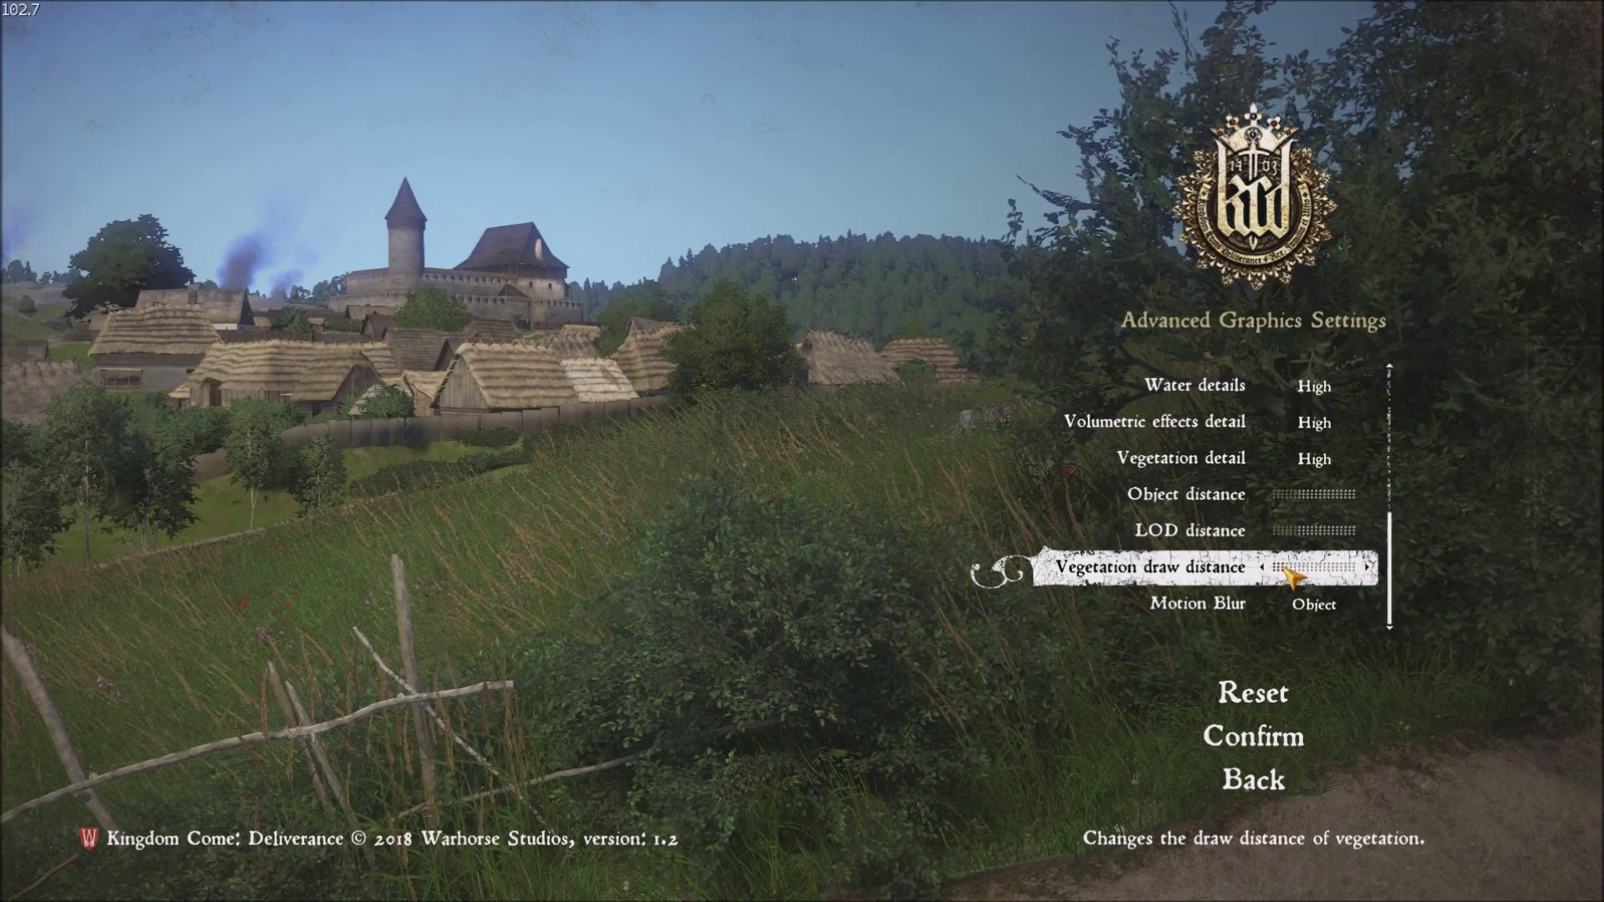
pyautogui.moveTo(1321, 569); pyautogui.dragTo(1301, 568)
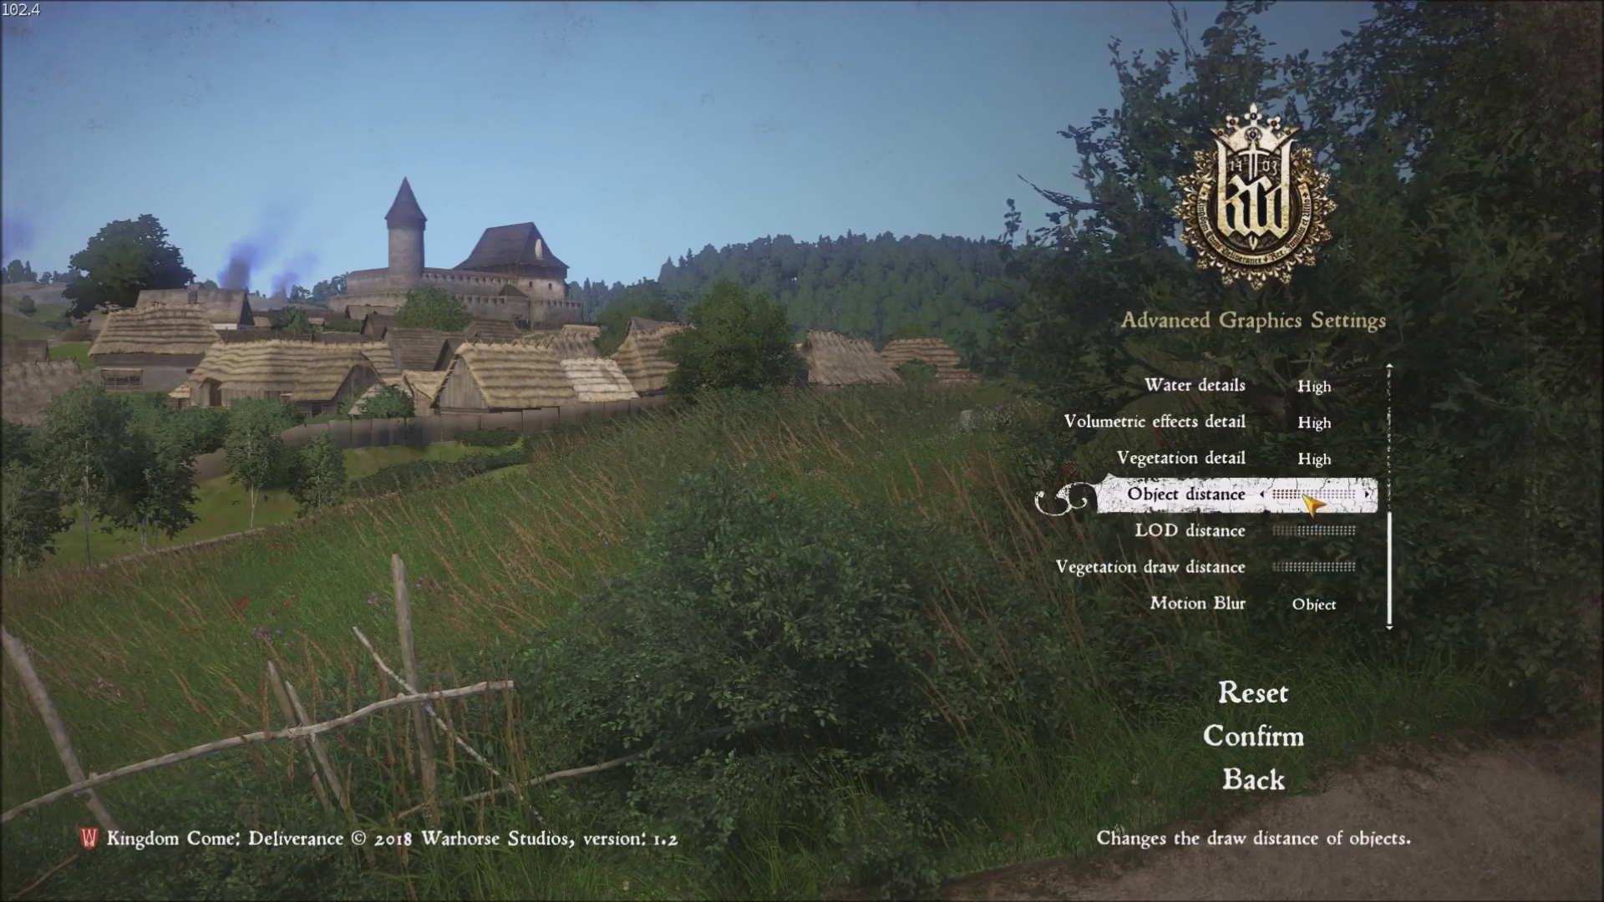
pyautogui.scroll(4, 1170, 476)
pyautogui.scroll(5, 1169, 401)
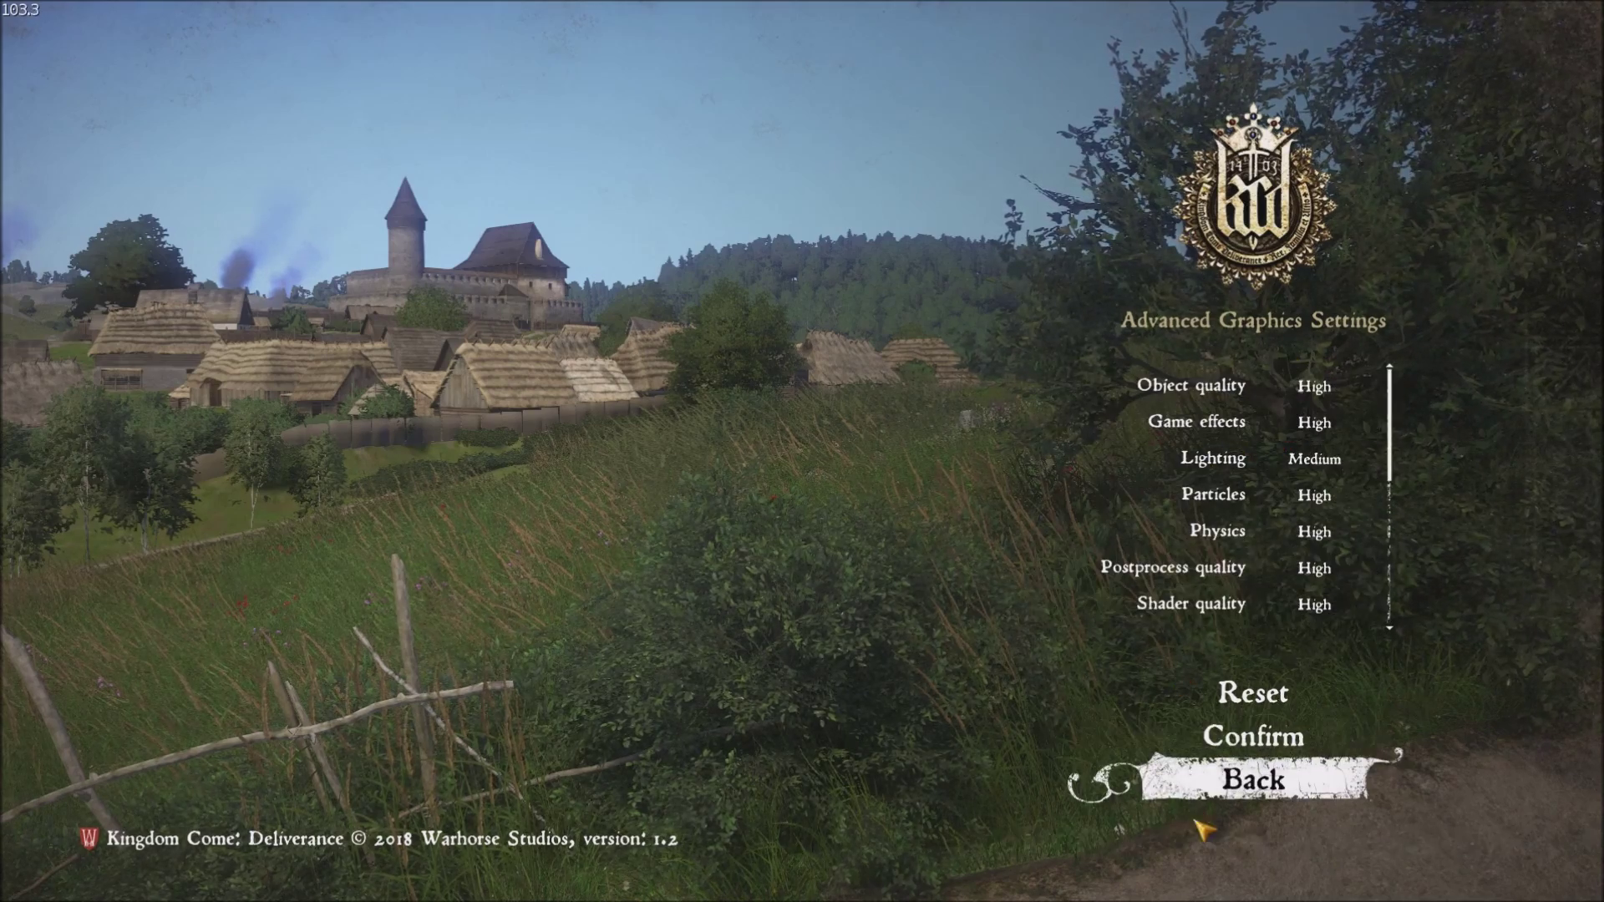
pyautogui.click(1266, 797)
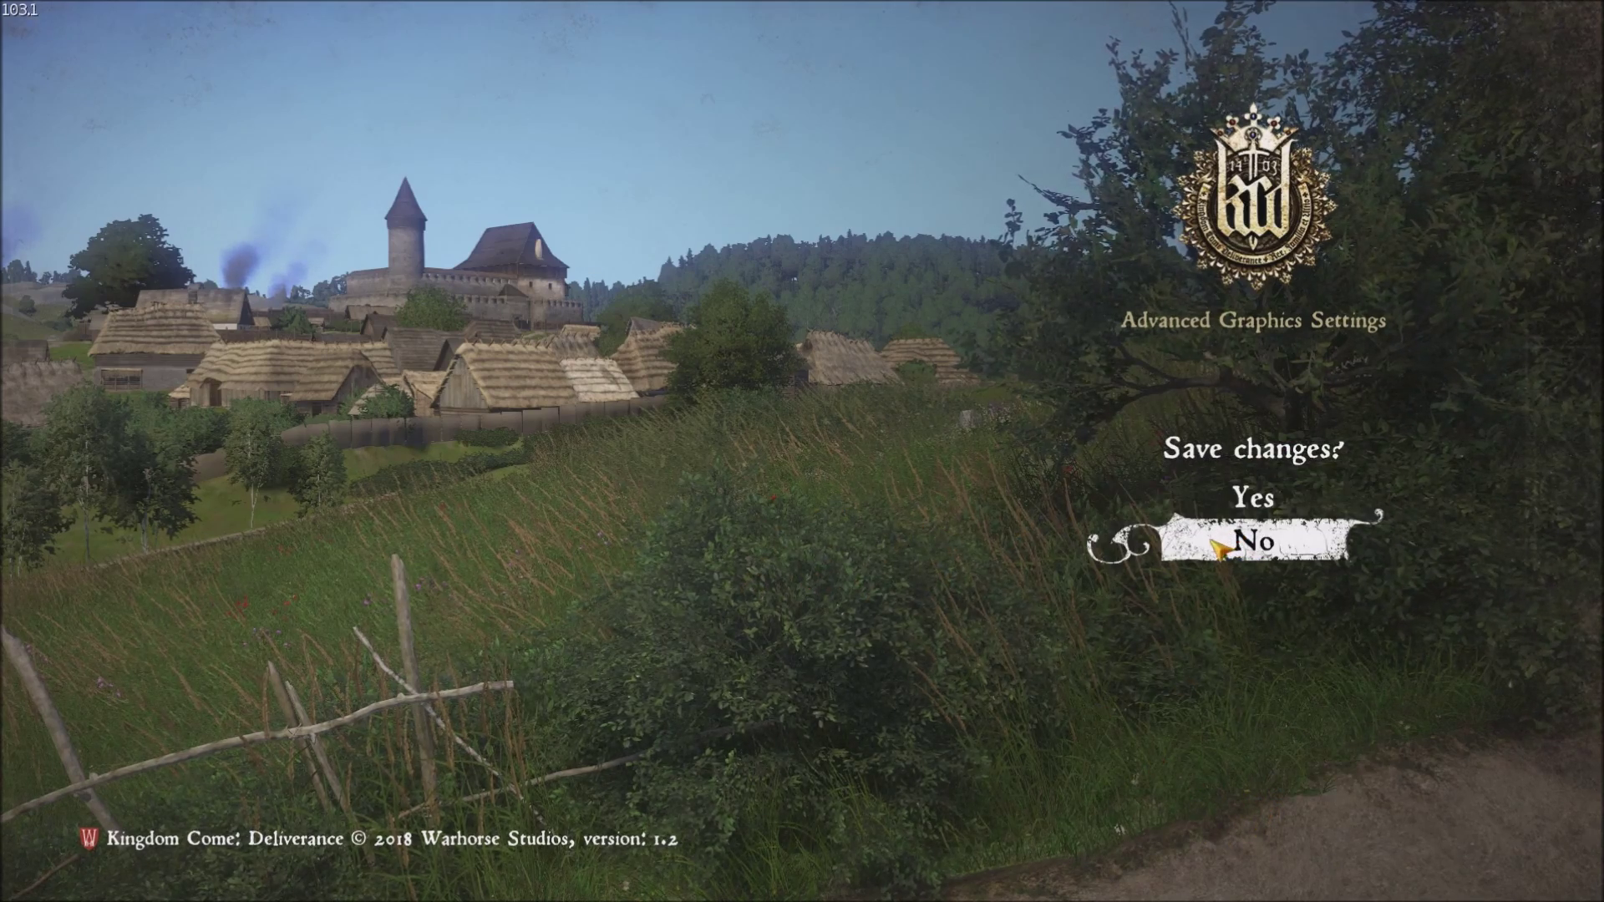
# Step: Switch to File Explorer and select the attributes file in the kingdomcome default profile folder
pyautogui.hotkey('alt', 'Tab')
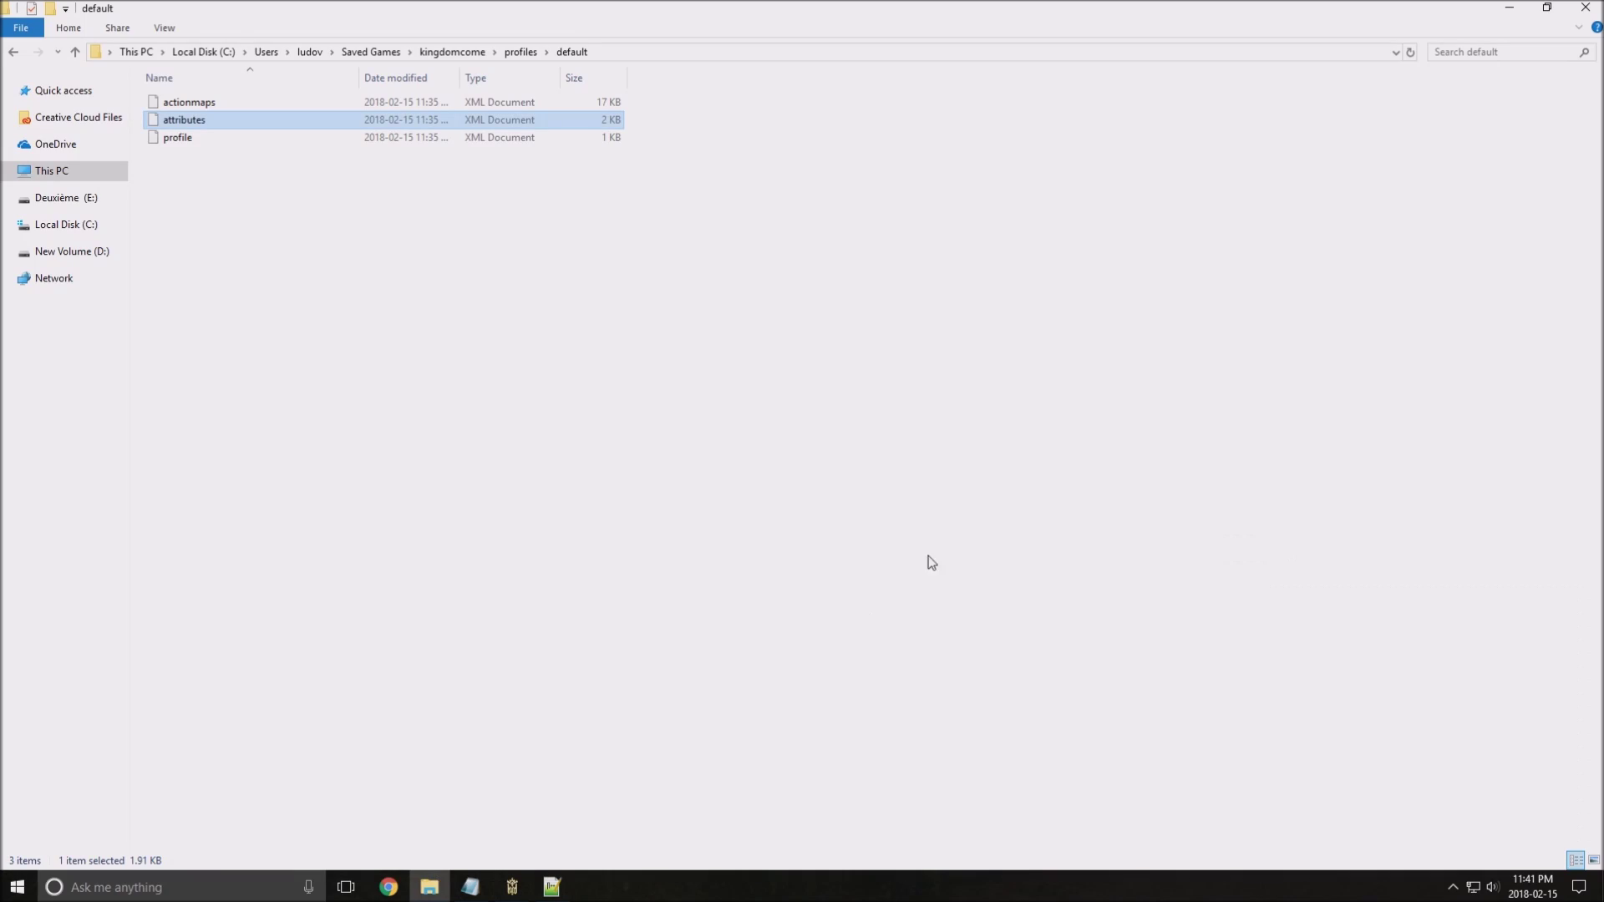
pyautogui.click(780, 477)
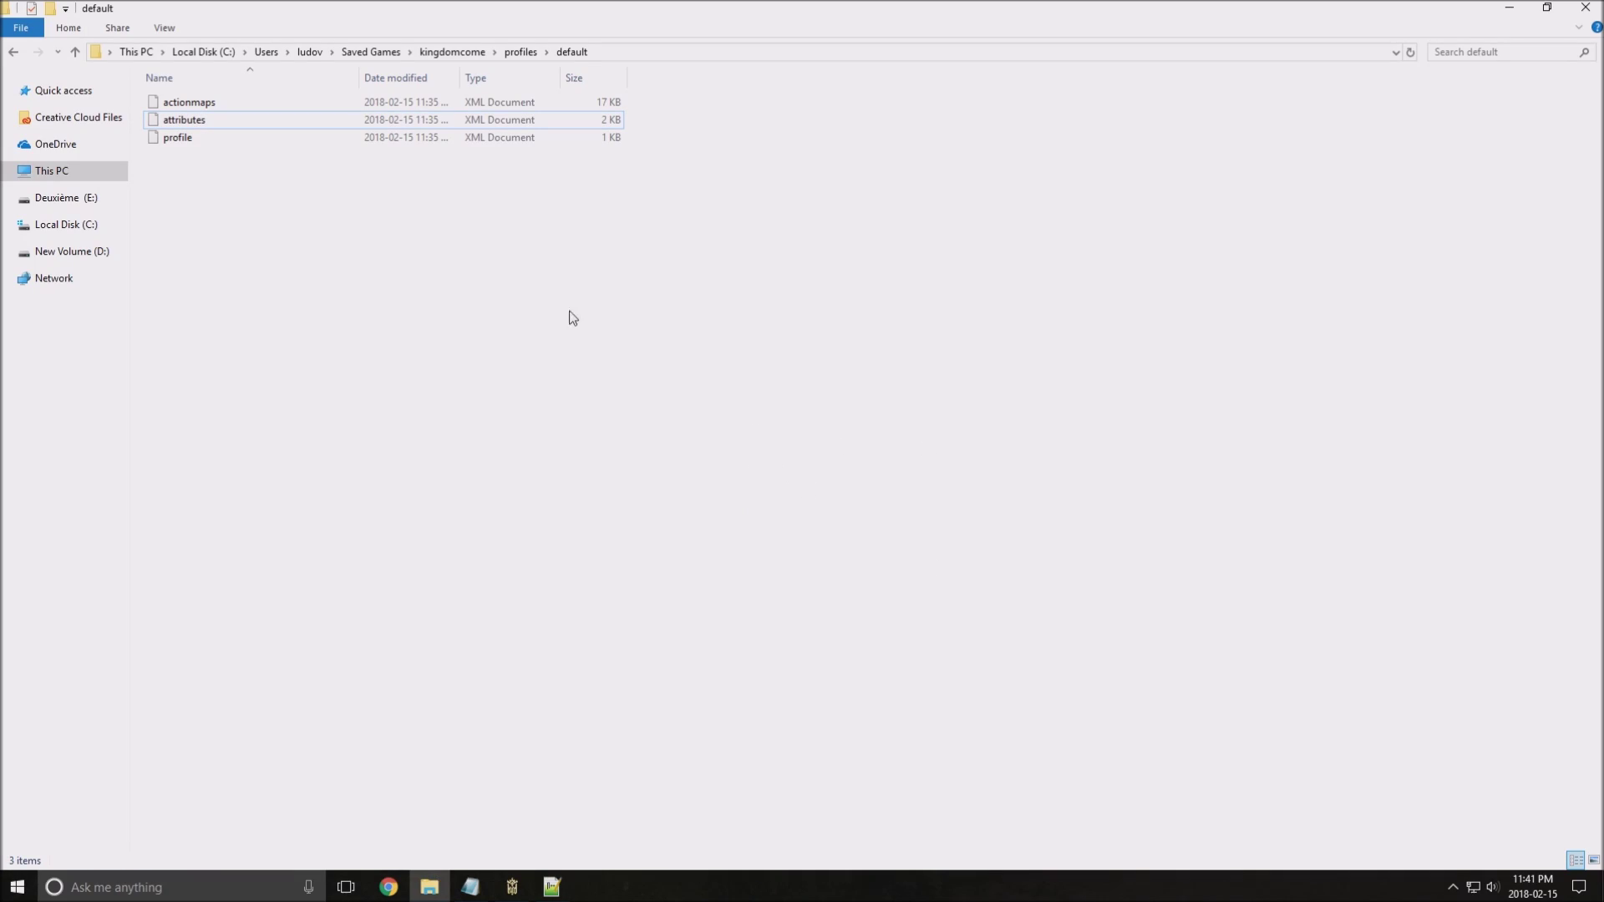
pyautogui.click(435, 122)
# Step: Switch to Notepad++ and decline reloading the externally modified attributes.xml and actionmaps.xml files
pyautogui.click(551, 885)
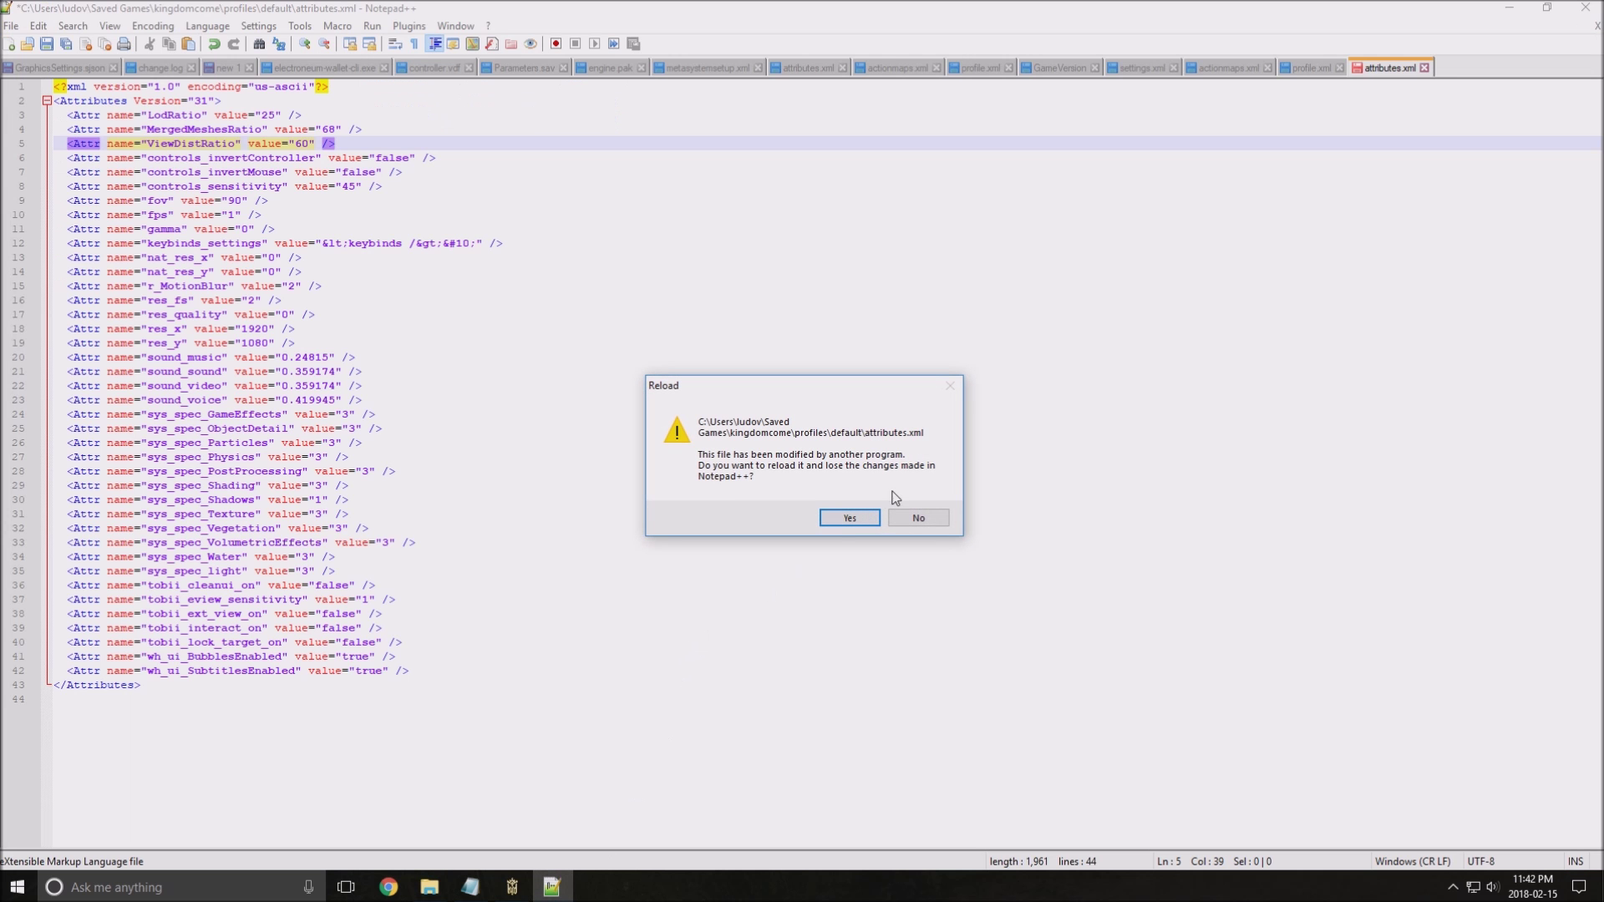
pyautogui.click(917, 517)
pyautogui.click(911, 514)
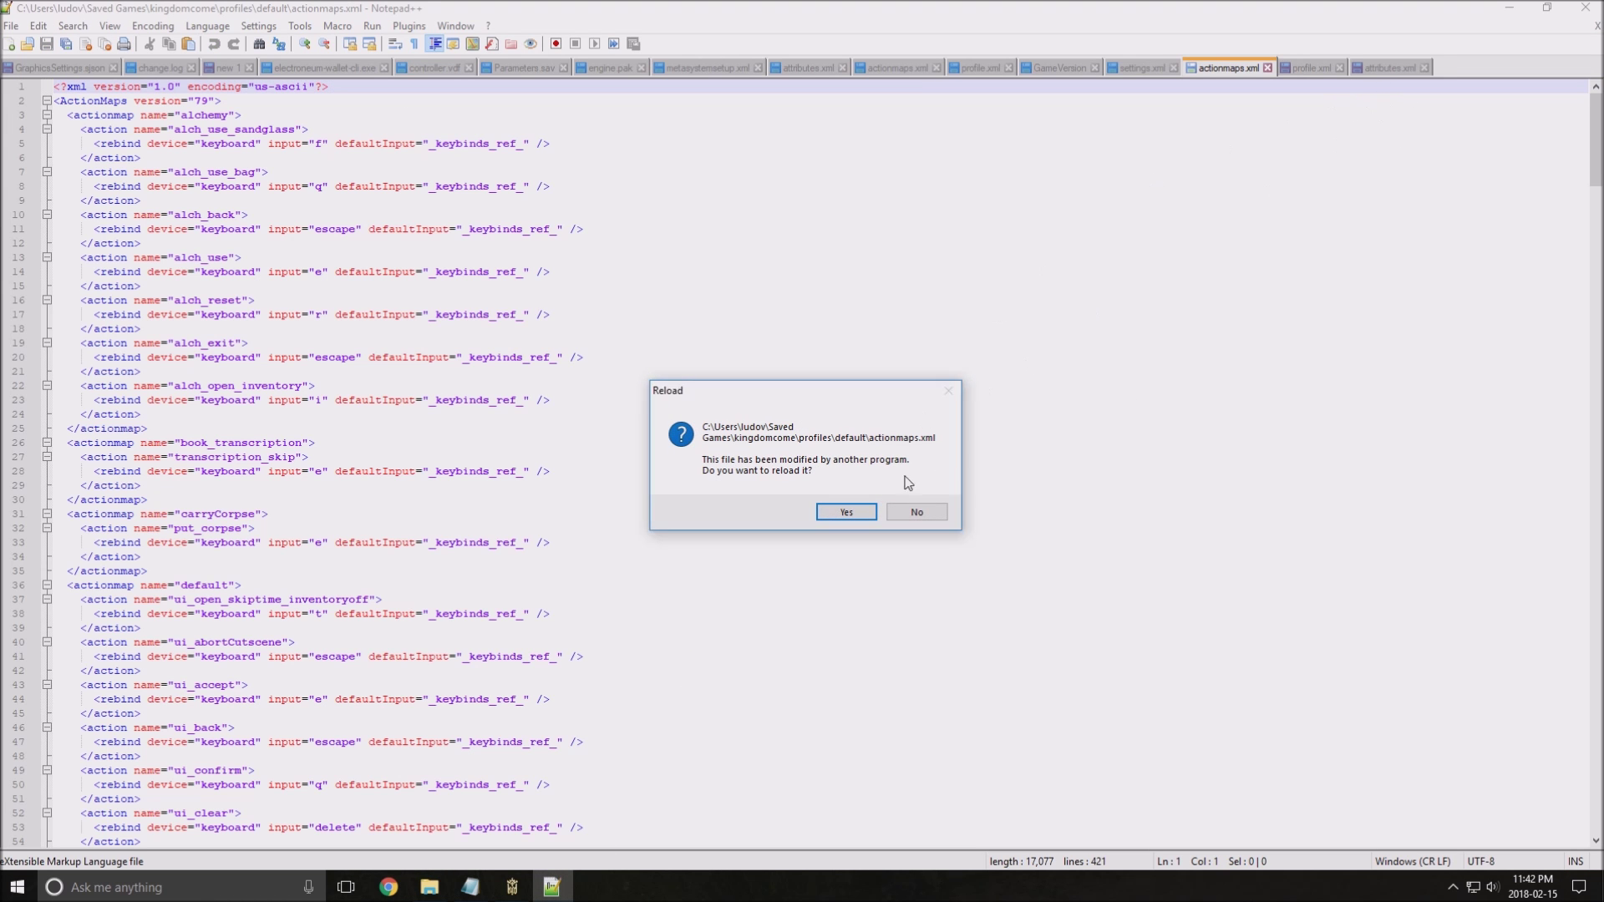
pyautogui.click(921, 514)
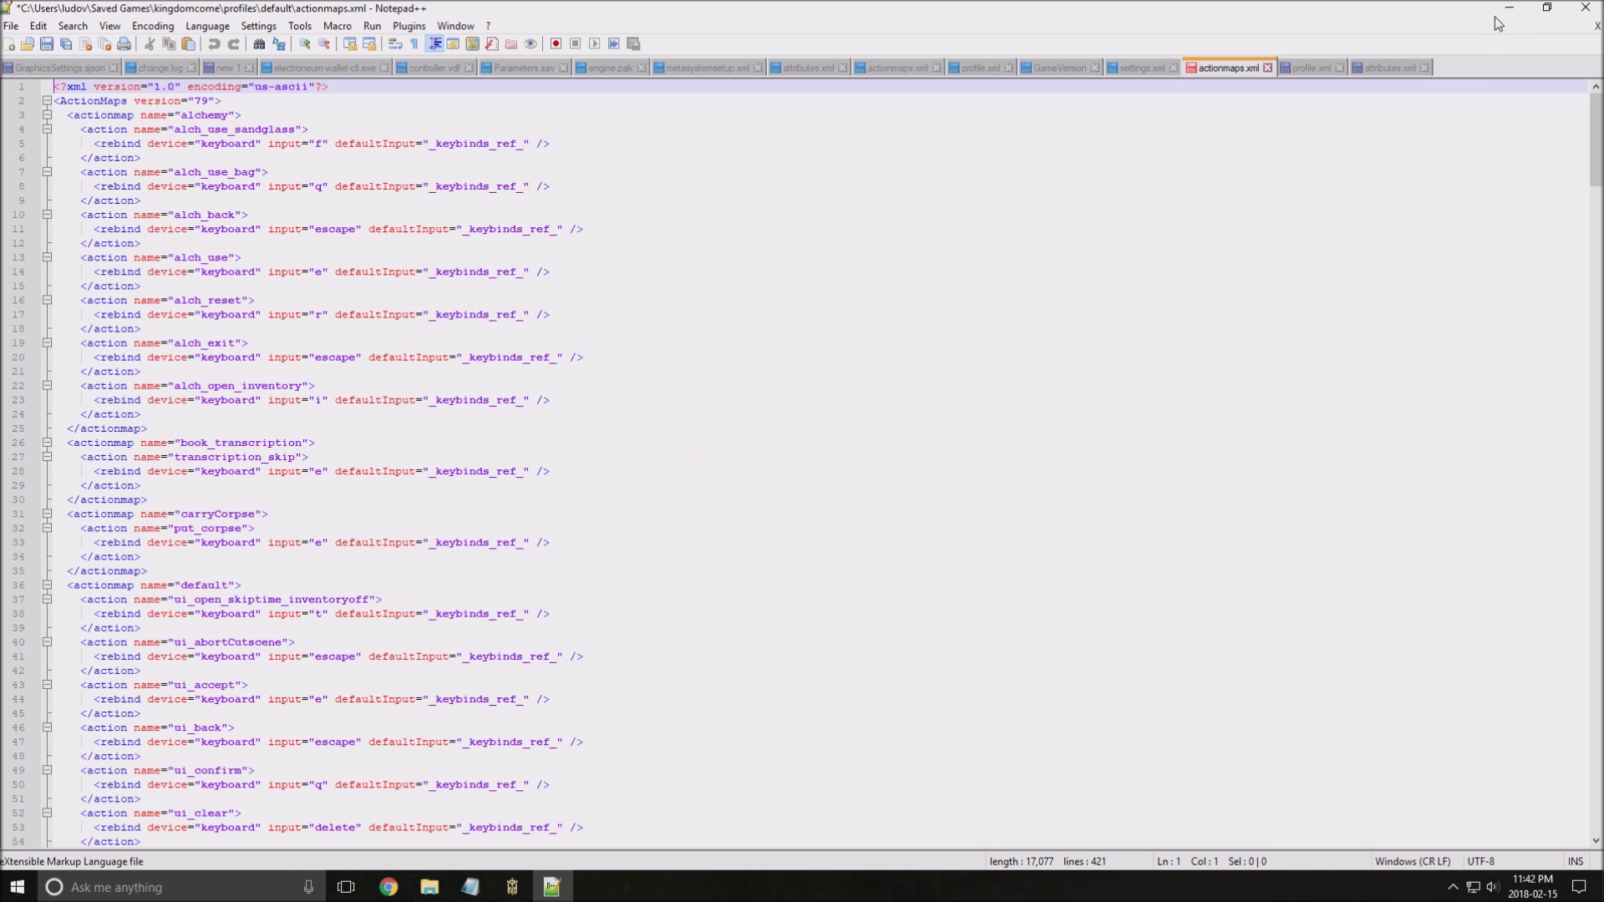
# Step: Bring up attributes.xml in Notepad++ and review its full list of attribute entries
pyautogui.click(1508, 7)
pyautogui.click(554, 887)
pyautogui.click(1384, 68)
pyautogui.click(735, 313)
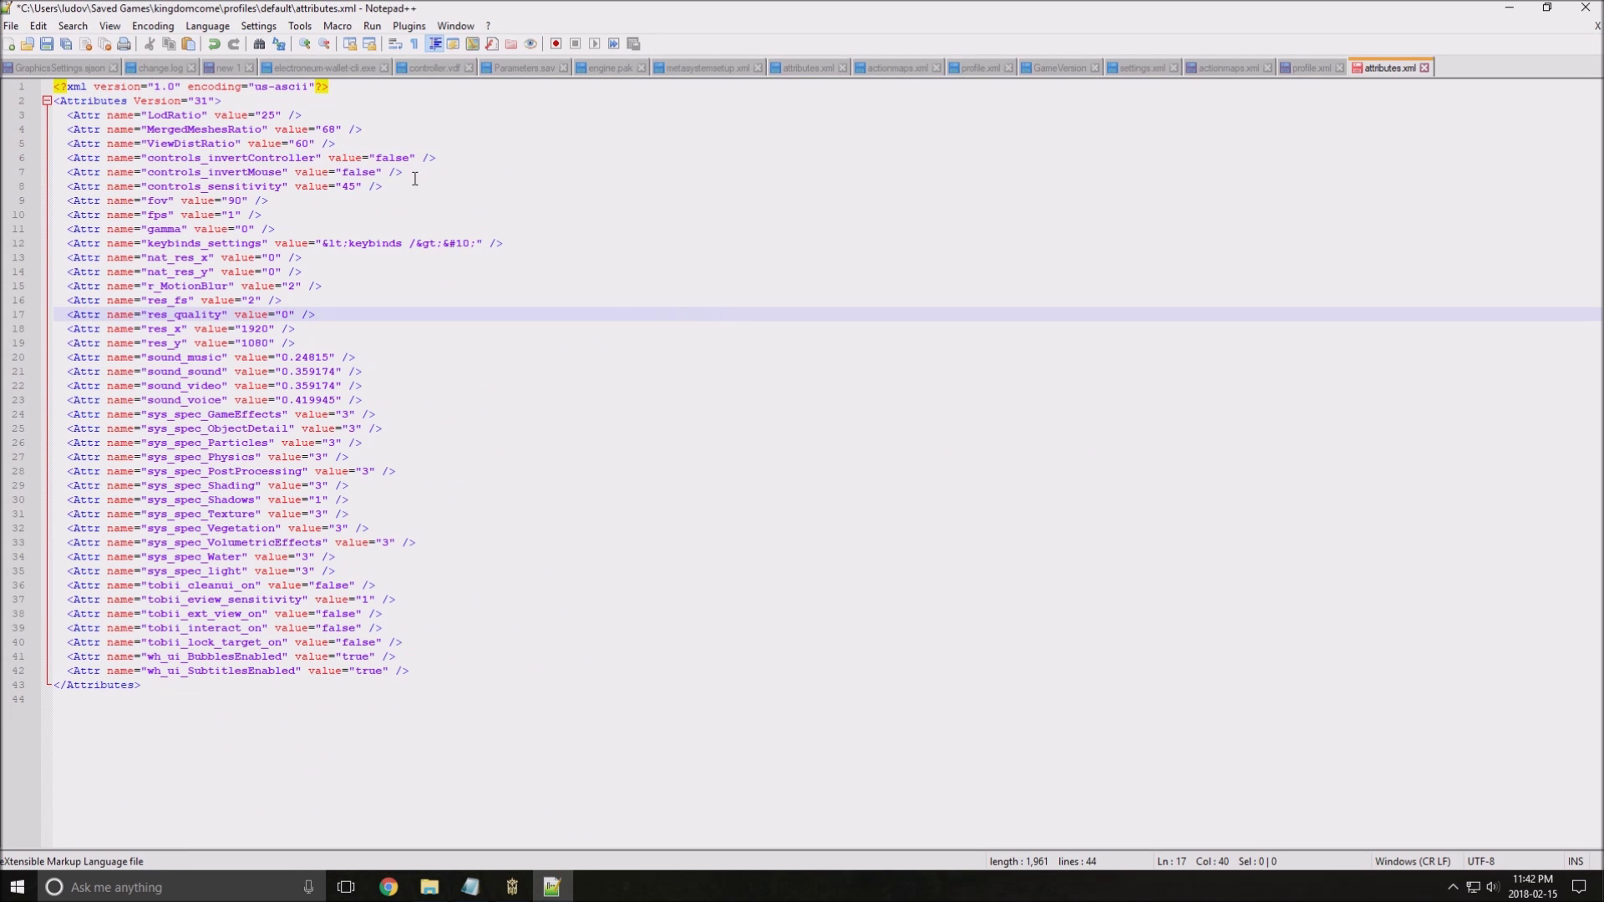
pyautogui.click(160, 158)
pyautogui.click(138, 112)
pyautogui.moveTo(107, 115); pyautogui.dragTo(412, 669)
pyautogui.click(576, 557)
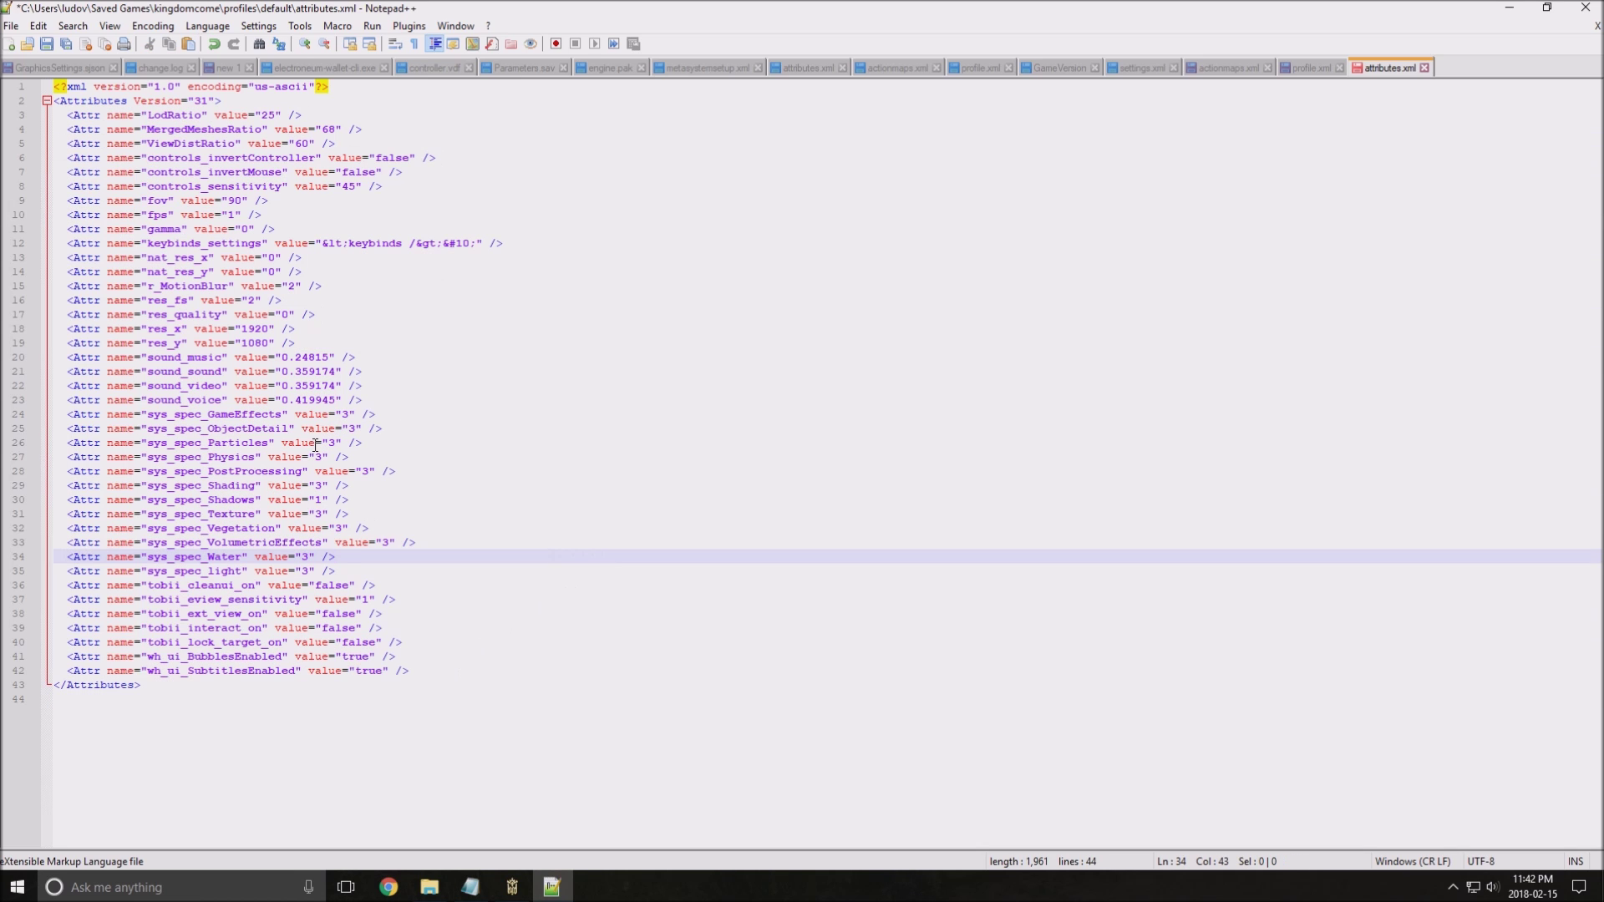
# Step: Examine the fov, motion blur and resolution entries in attributes.xml
pyautogui.doubleClick(159, 200)
pyautogui.click(229, 200)
pyautogui.doubleClick(234, 201)
pyautogui.click(469, 272)
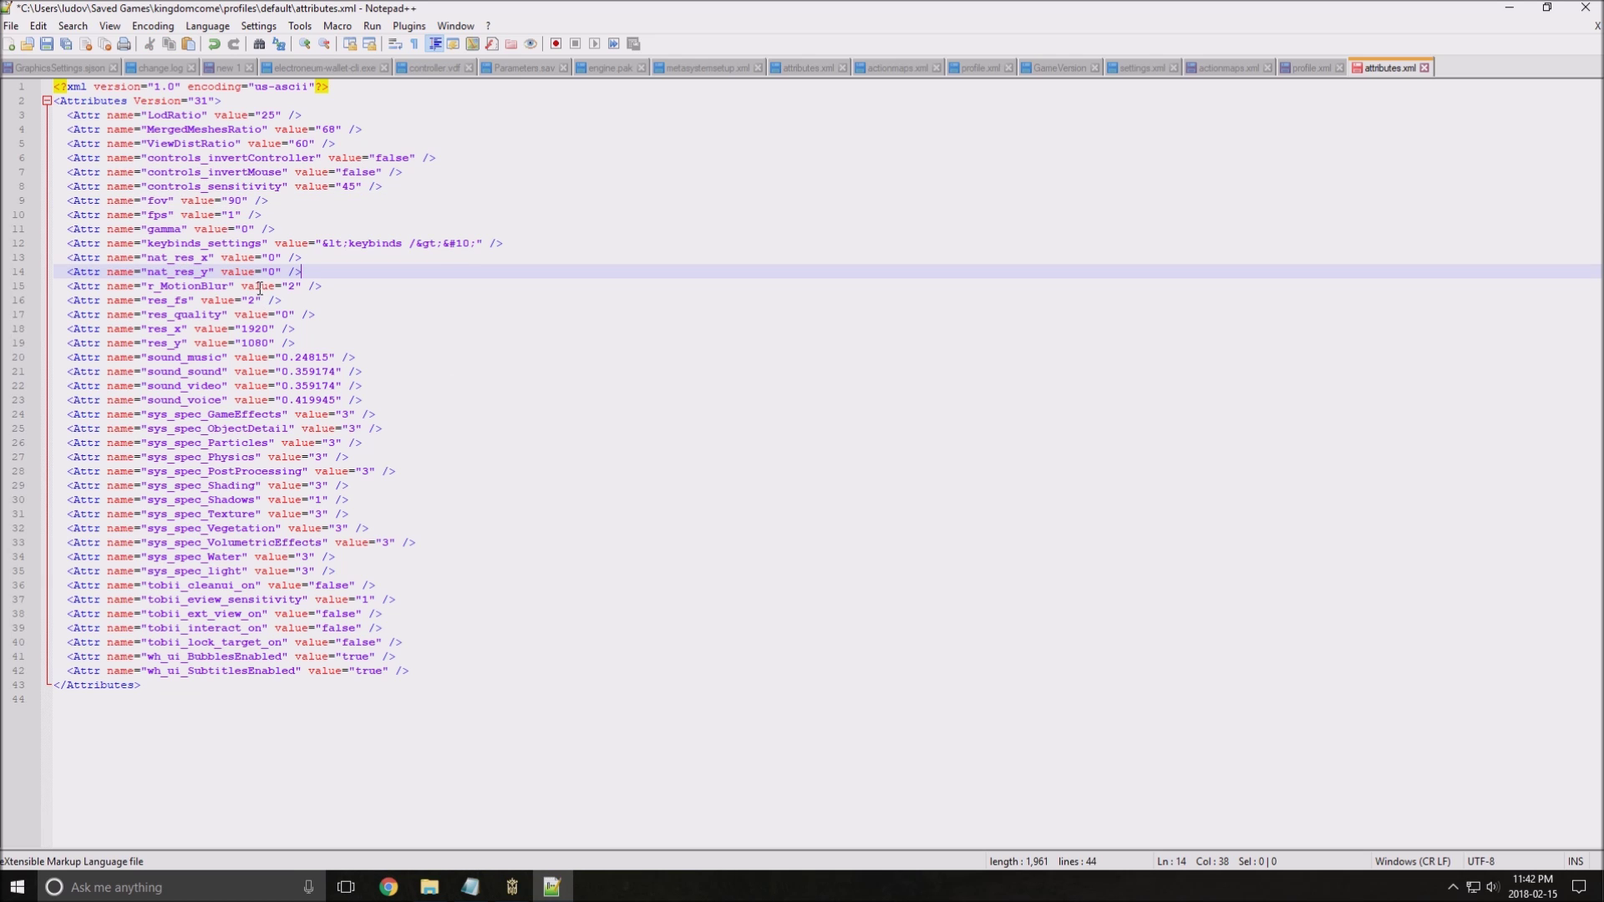
pyautogui.click(360, 343)
pyautogui.click(170, 293)
pyautogui.click(366, 329)
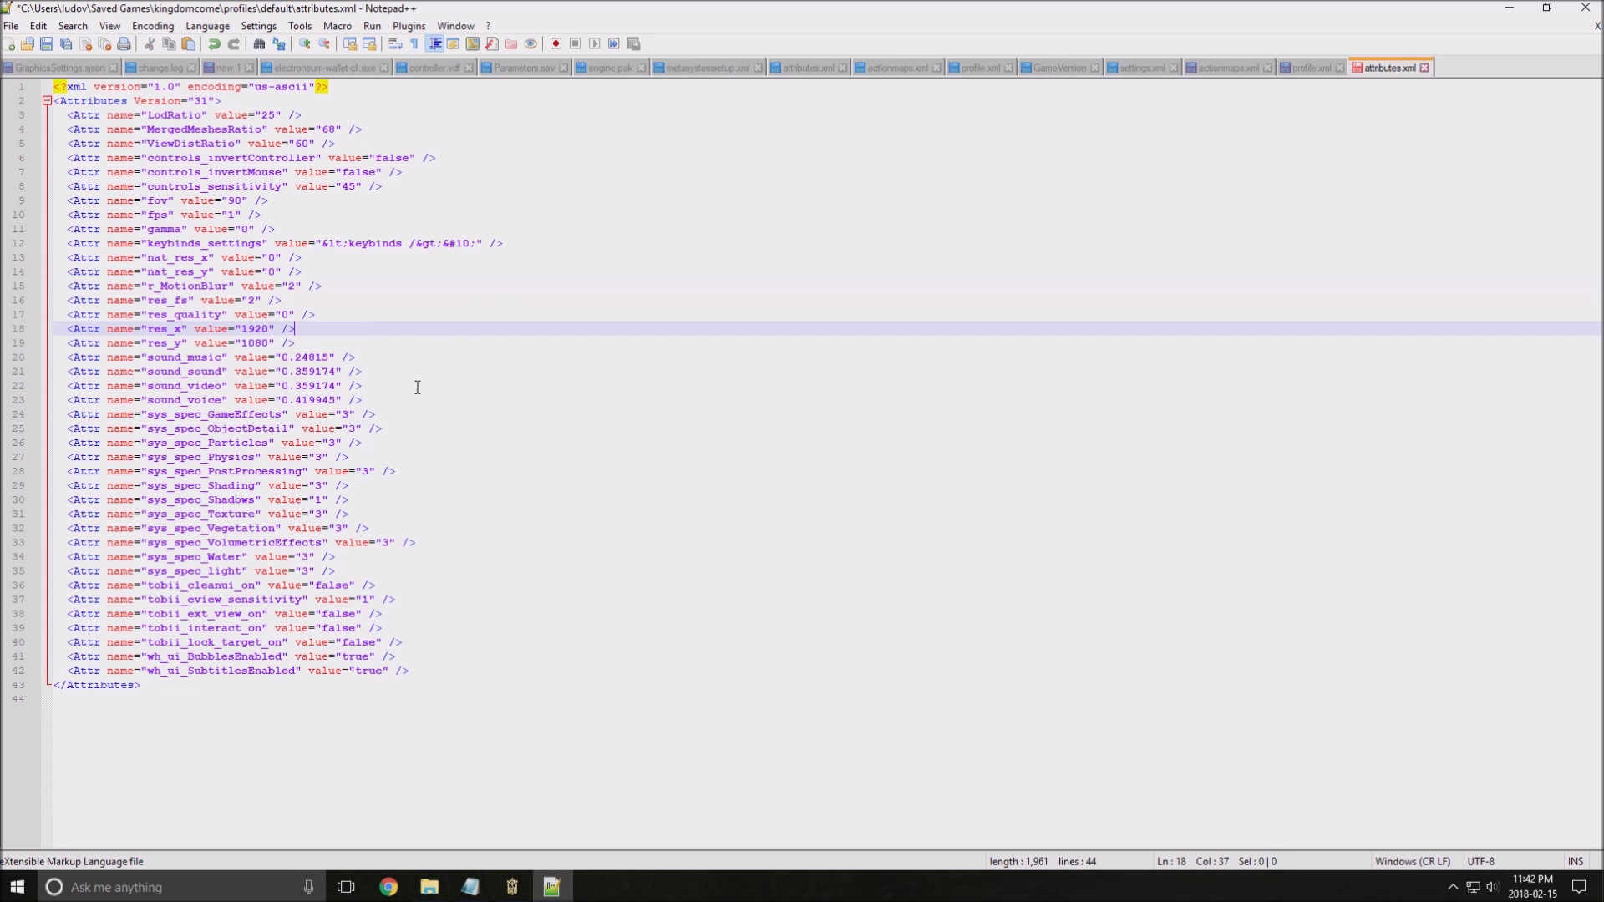
# Step: Examine the sys_spec quality entries in attributes.xml, from GameEffects to light
pyautogui.click(197, 428)
pyautogui.moveTo(176, 415); pyautogui.dragTo(335, 572)
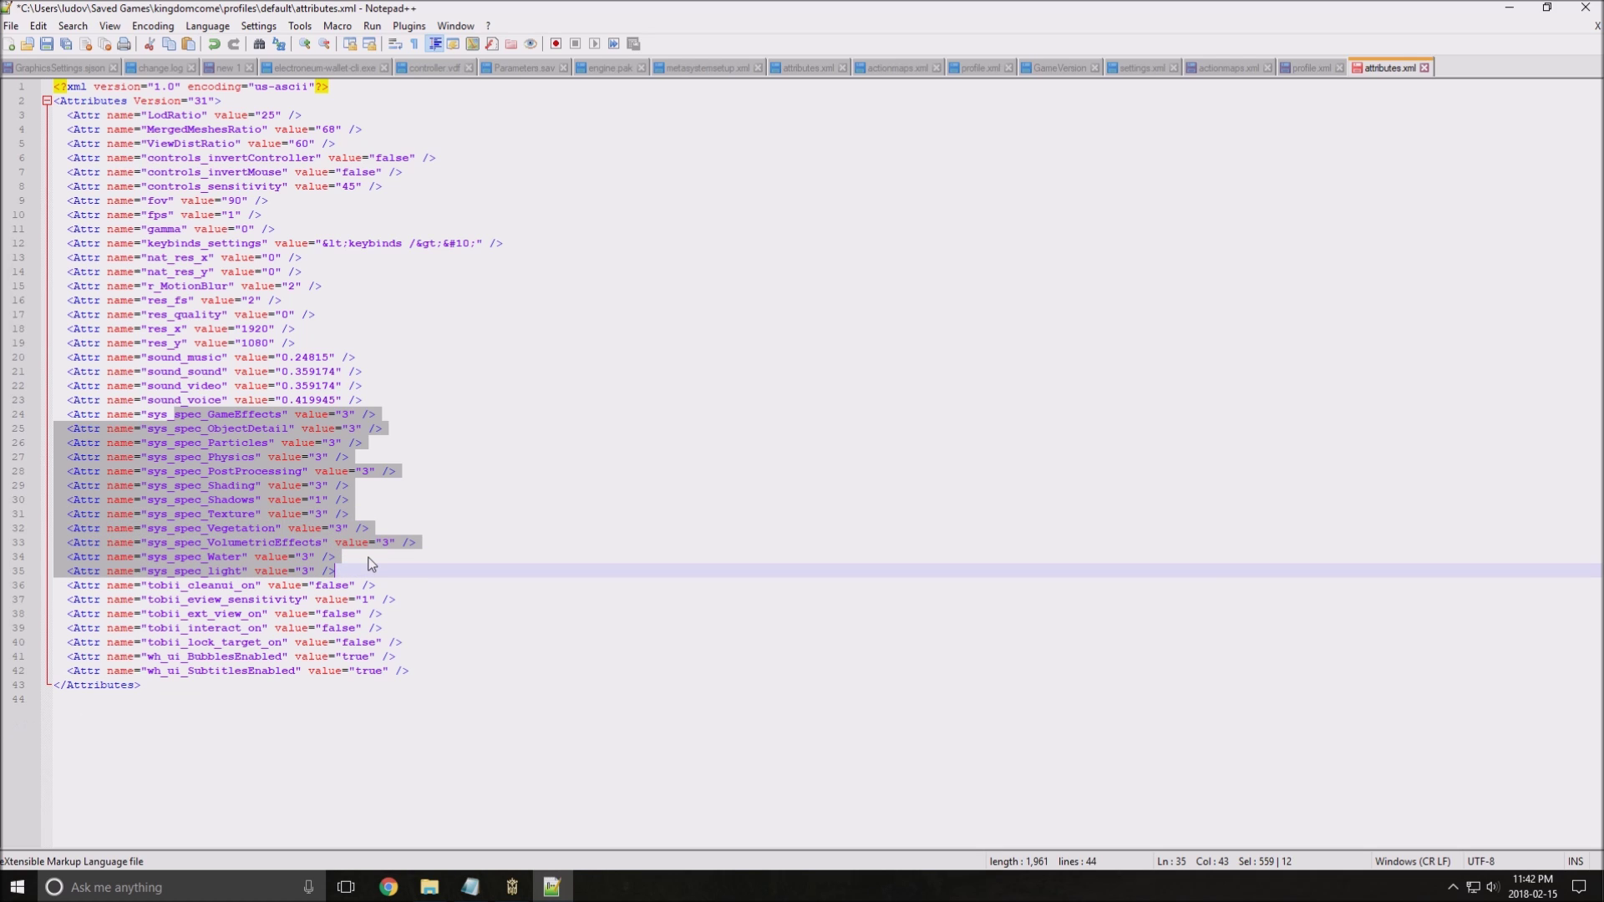
pyautogui.click(342, 475)
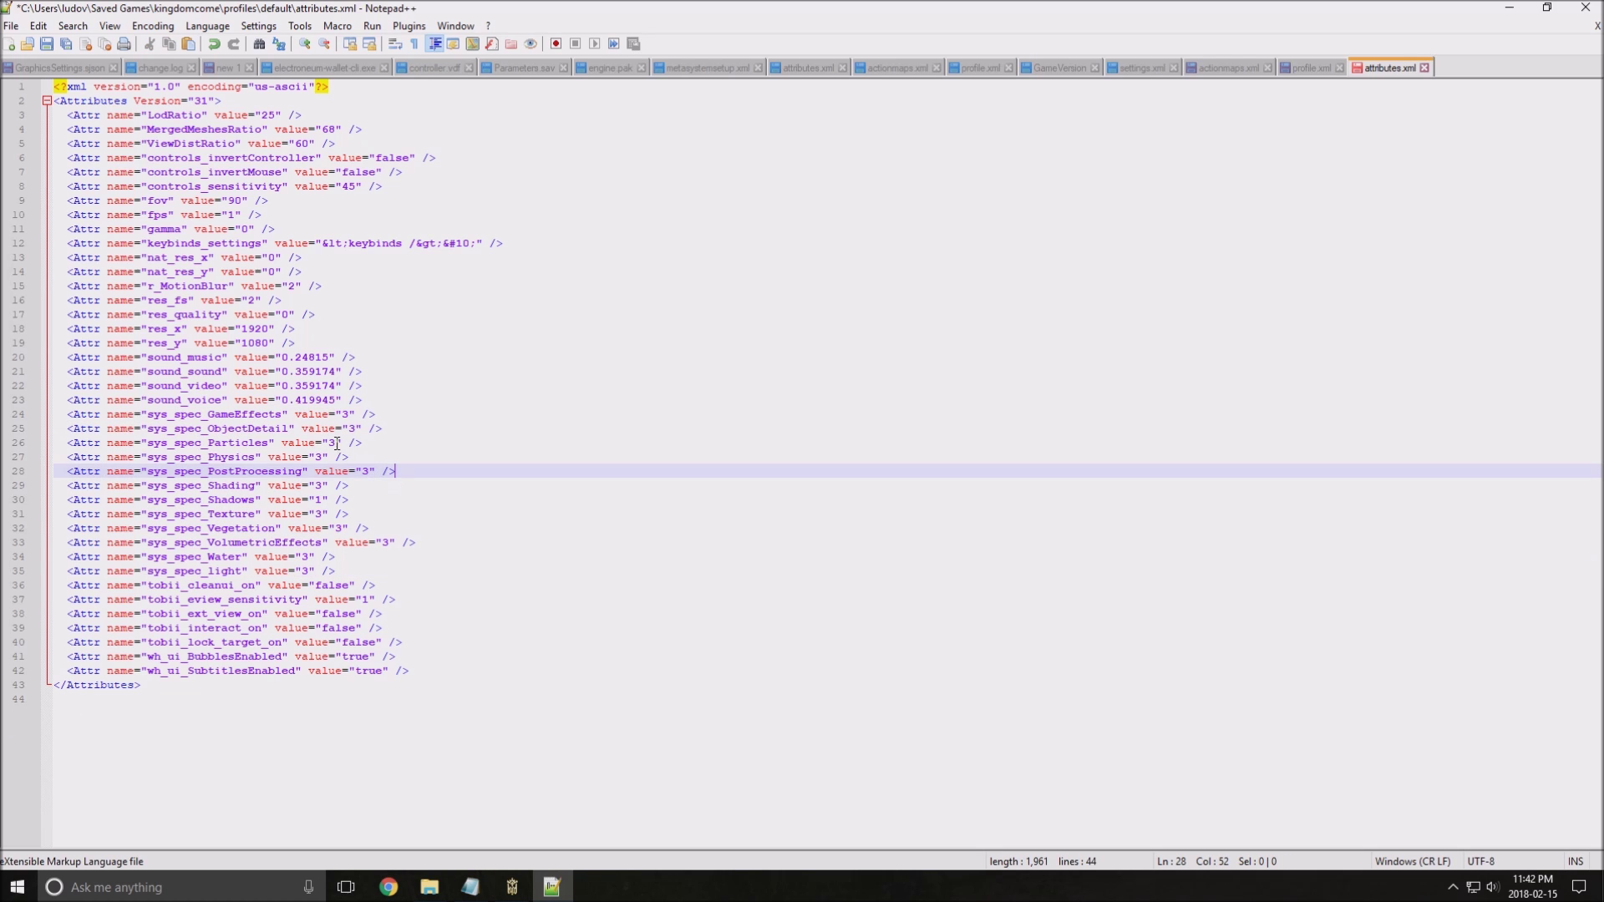
pyautogui.press('Up')
pyautogui.press('Up')
pyautogui.hotkey('shift', 'Left')
pyautogui.click(449, 471)
pyautogui.click(507, 500)
# Step: Examine the ViewDistRatio entry and its value in attributes.xml
pyautogui.moveTo(153, 144); pyautogui.dragTo(232, 143)
pyautogui.click(309, 144)
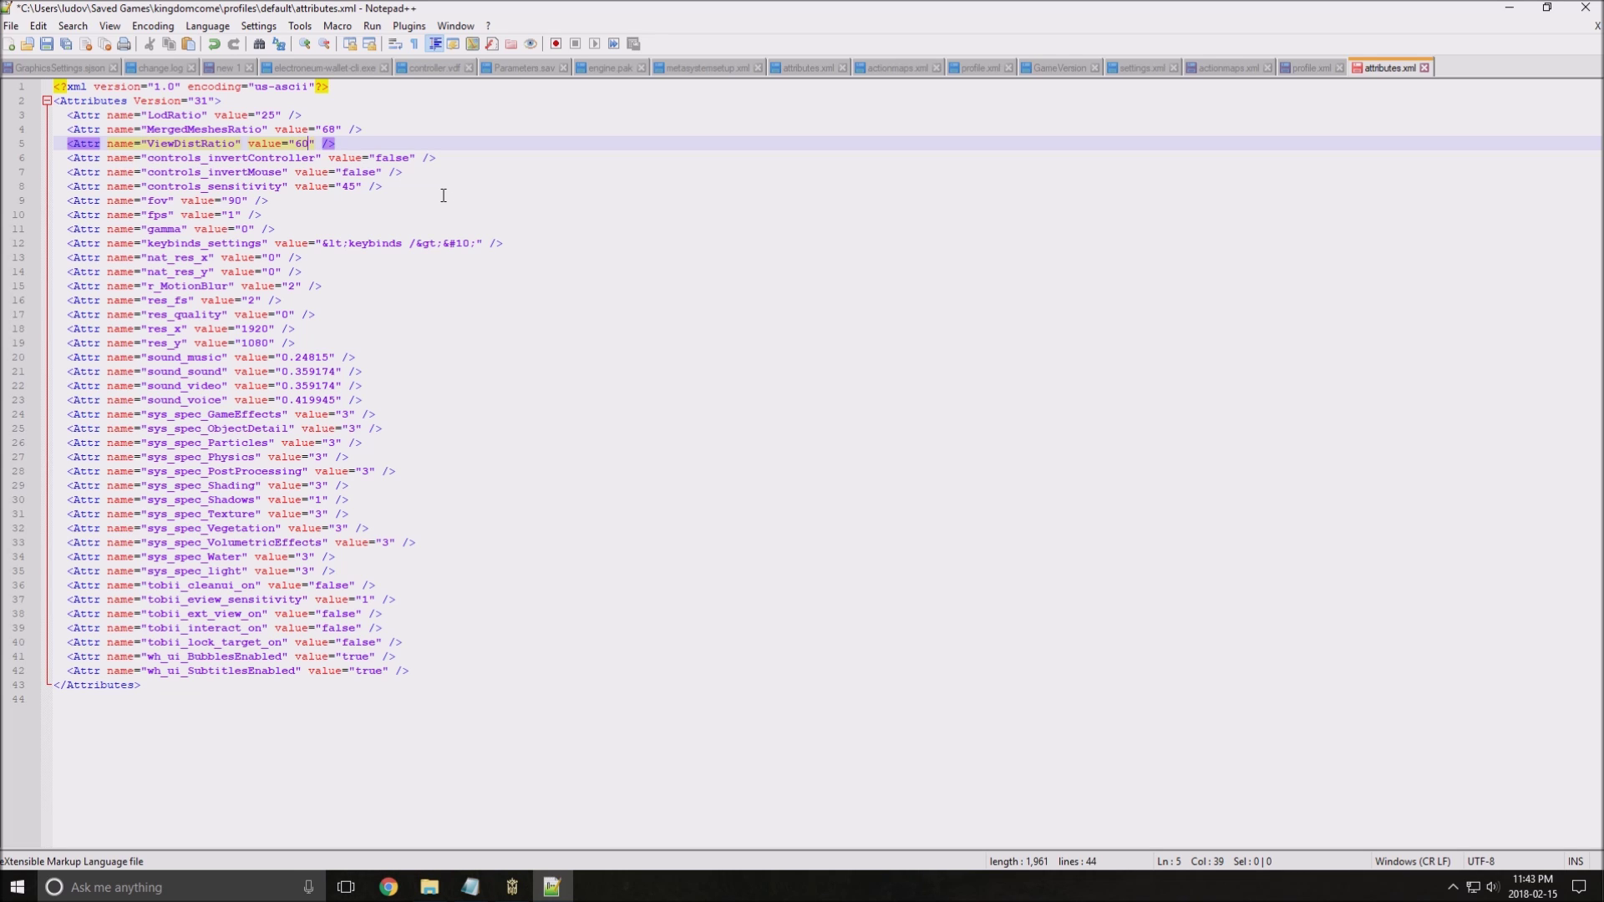
pyautogui.click(443, 285)
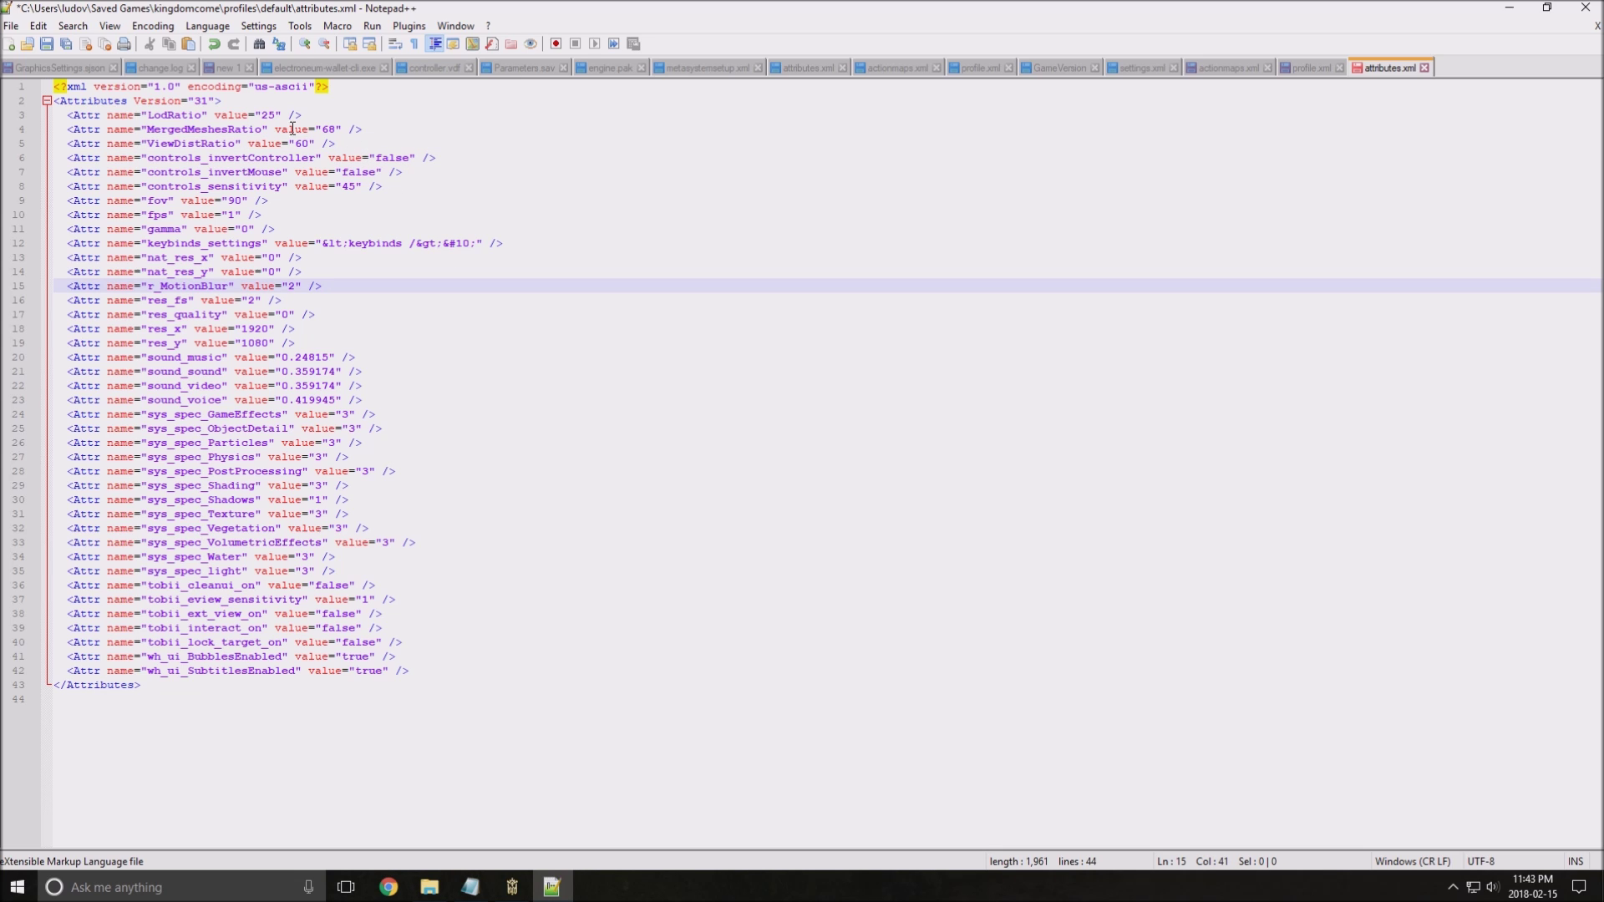
# Step: Return to File Explorer and check the Read-only option in the attributes file's properties without changing it
pyautogui.click(1508, 8)
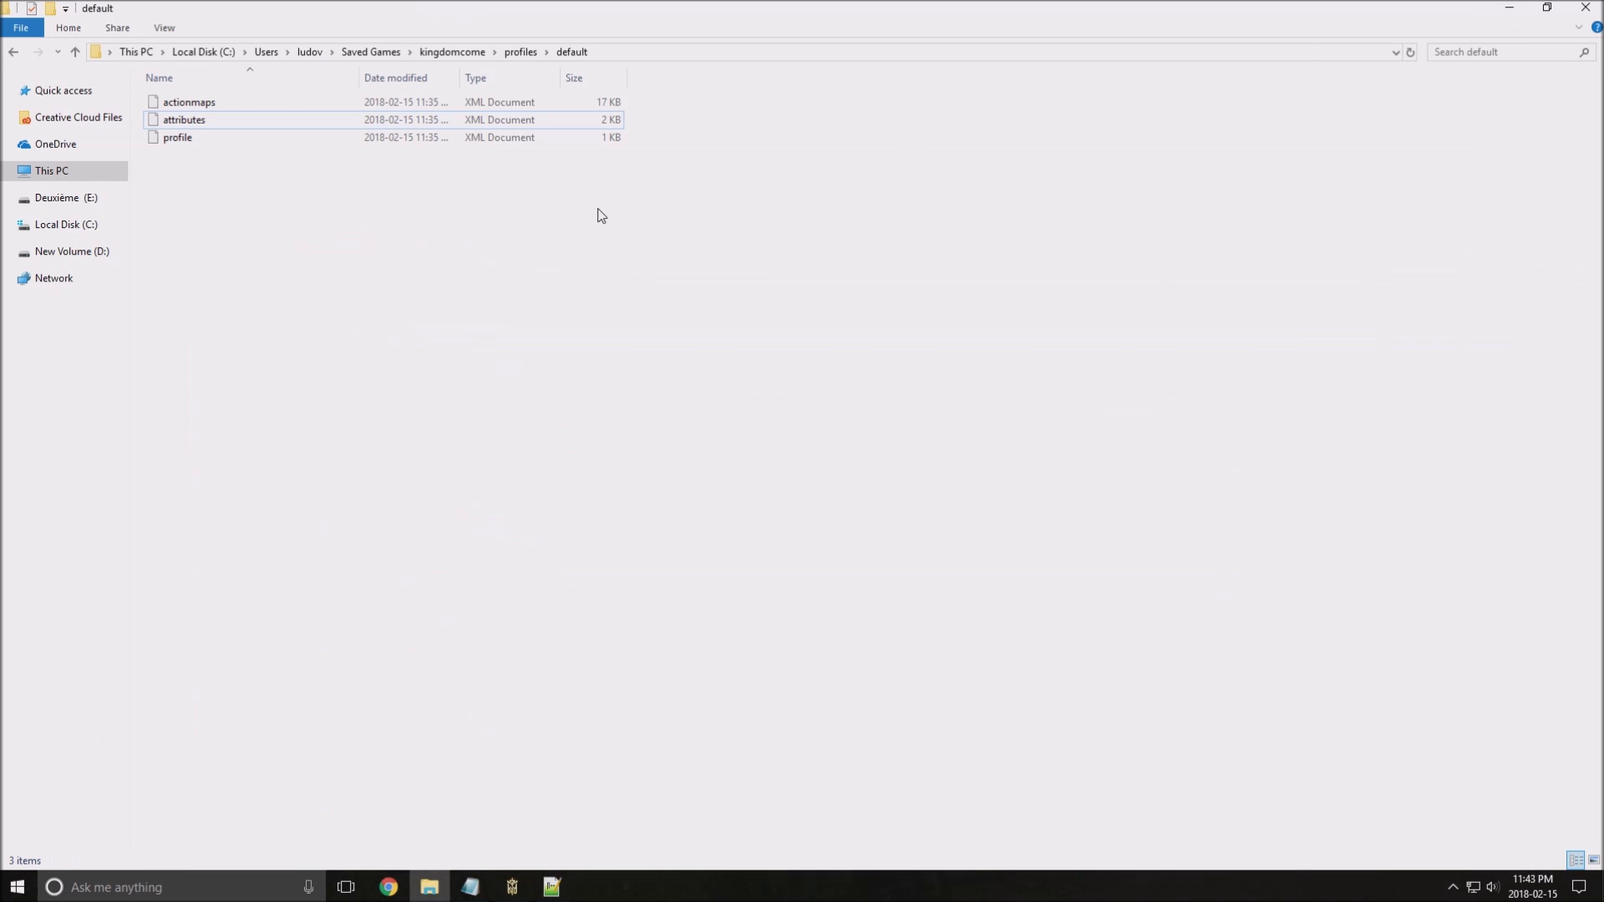
pyautogui.click(307, 120)
pyautogui.rightClick(204, 128)
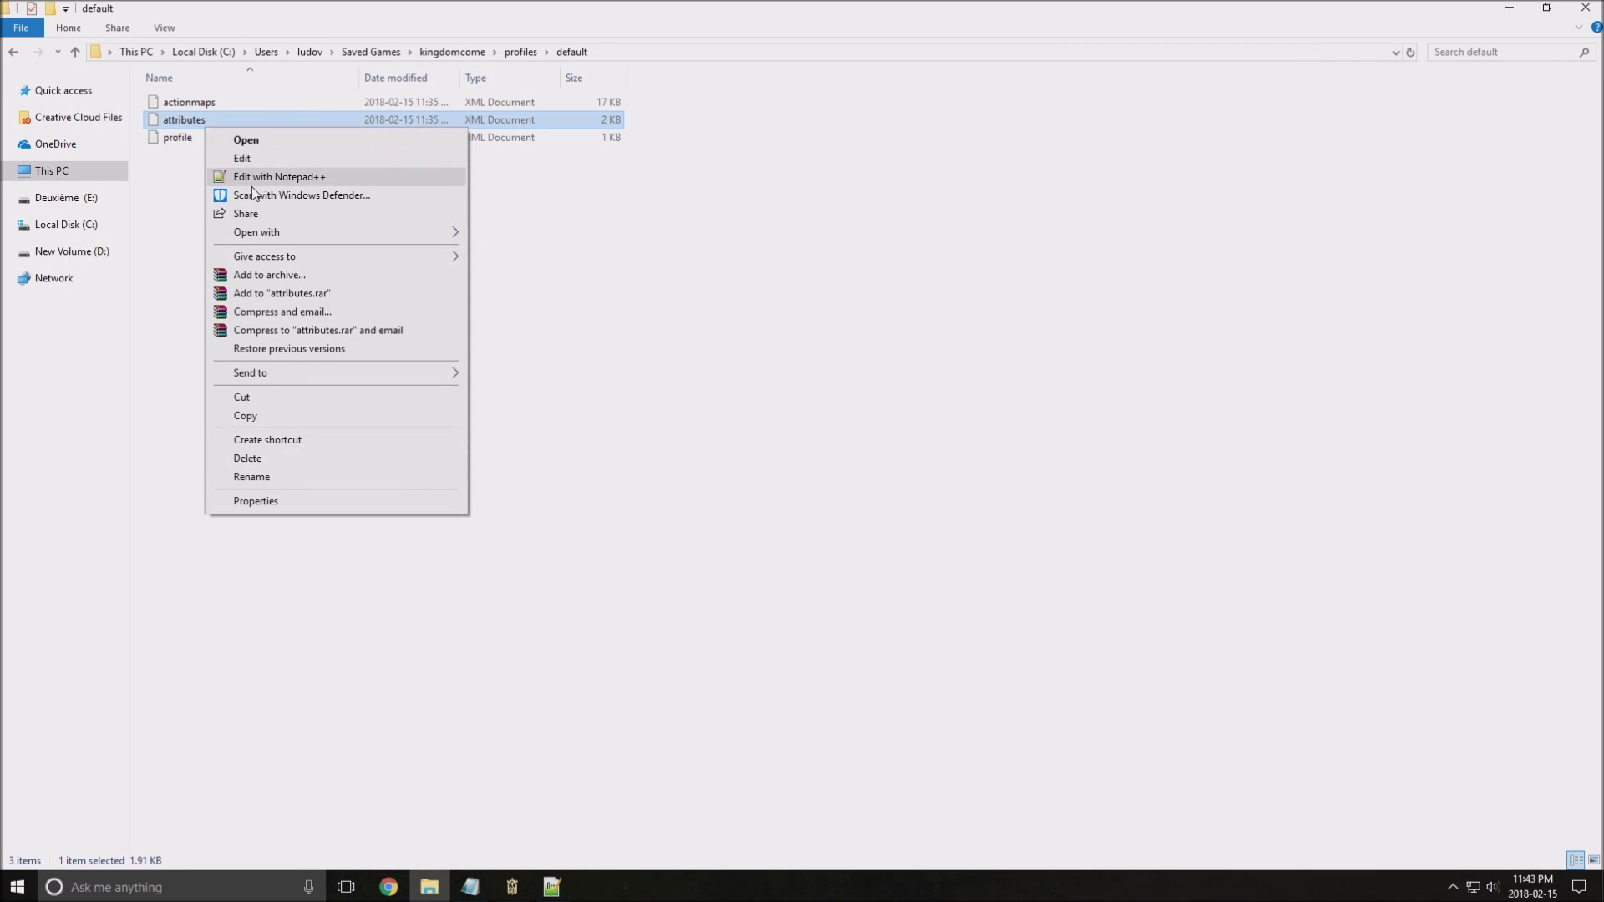
pyautogui.click(302, 505)
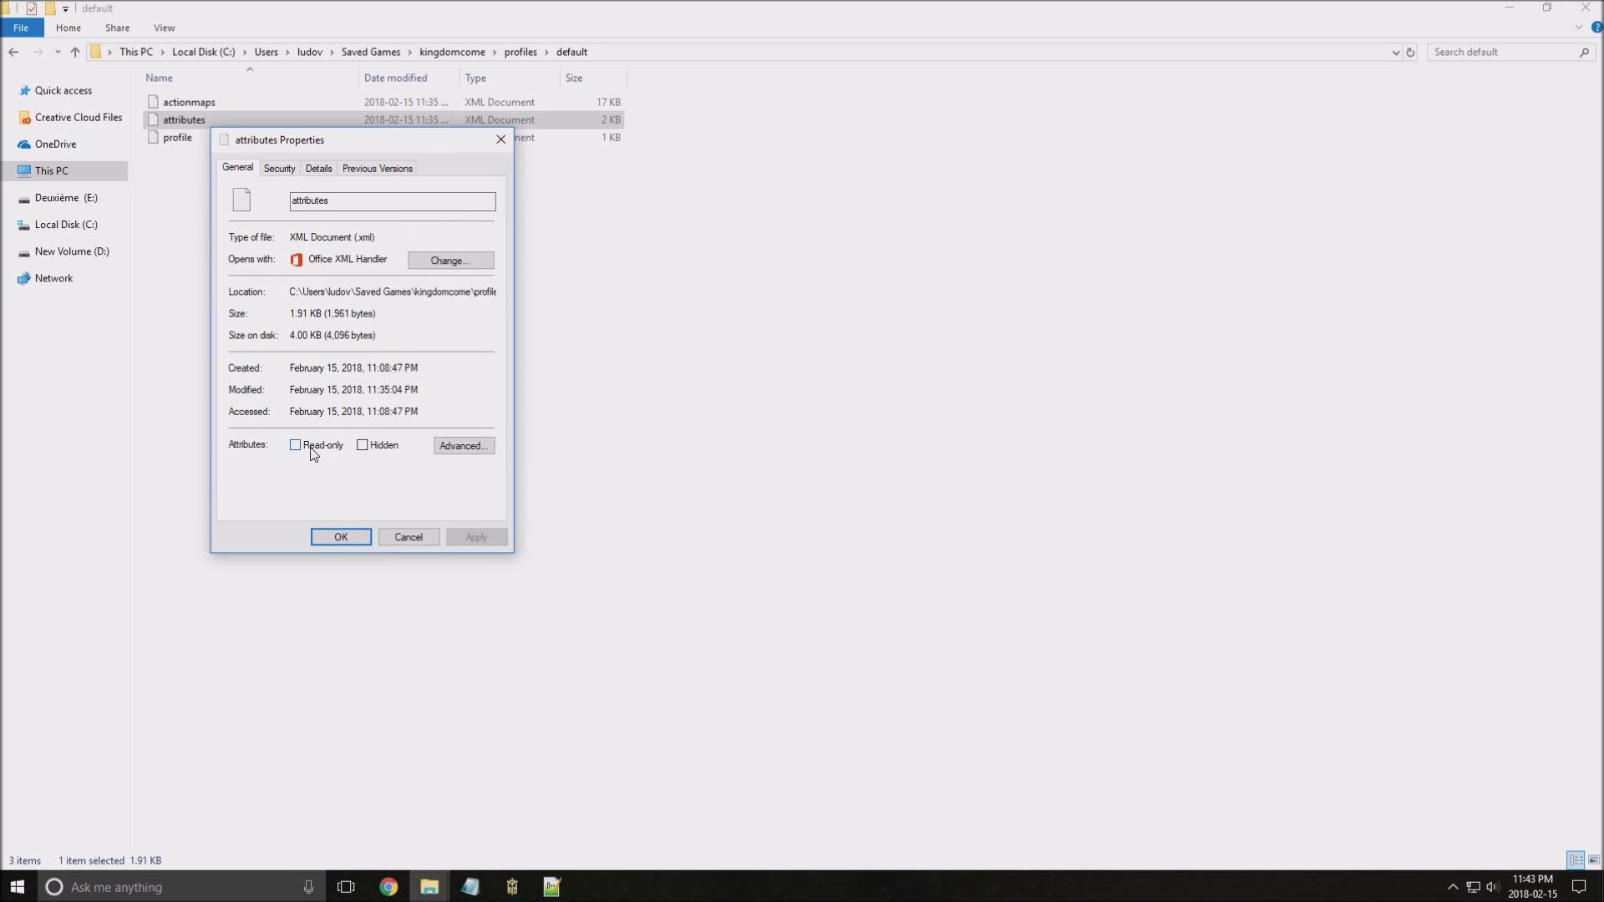
pyautogui.click(410, 536)
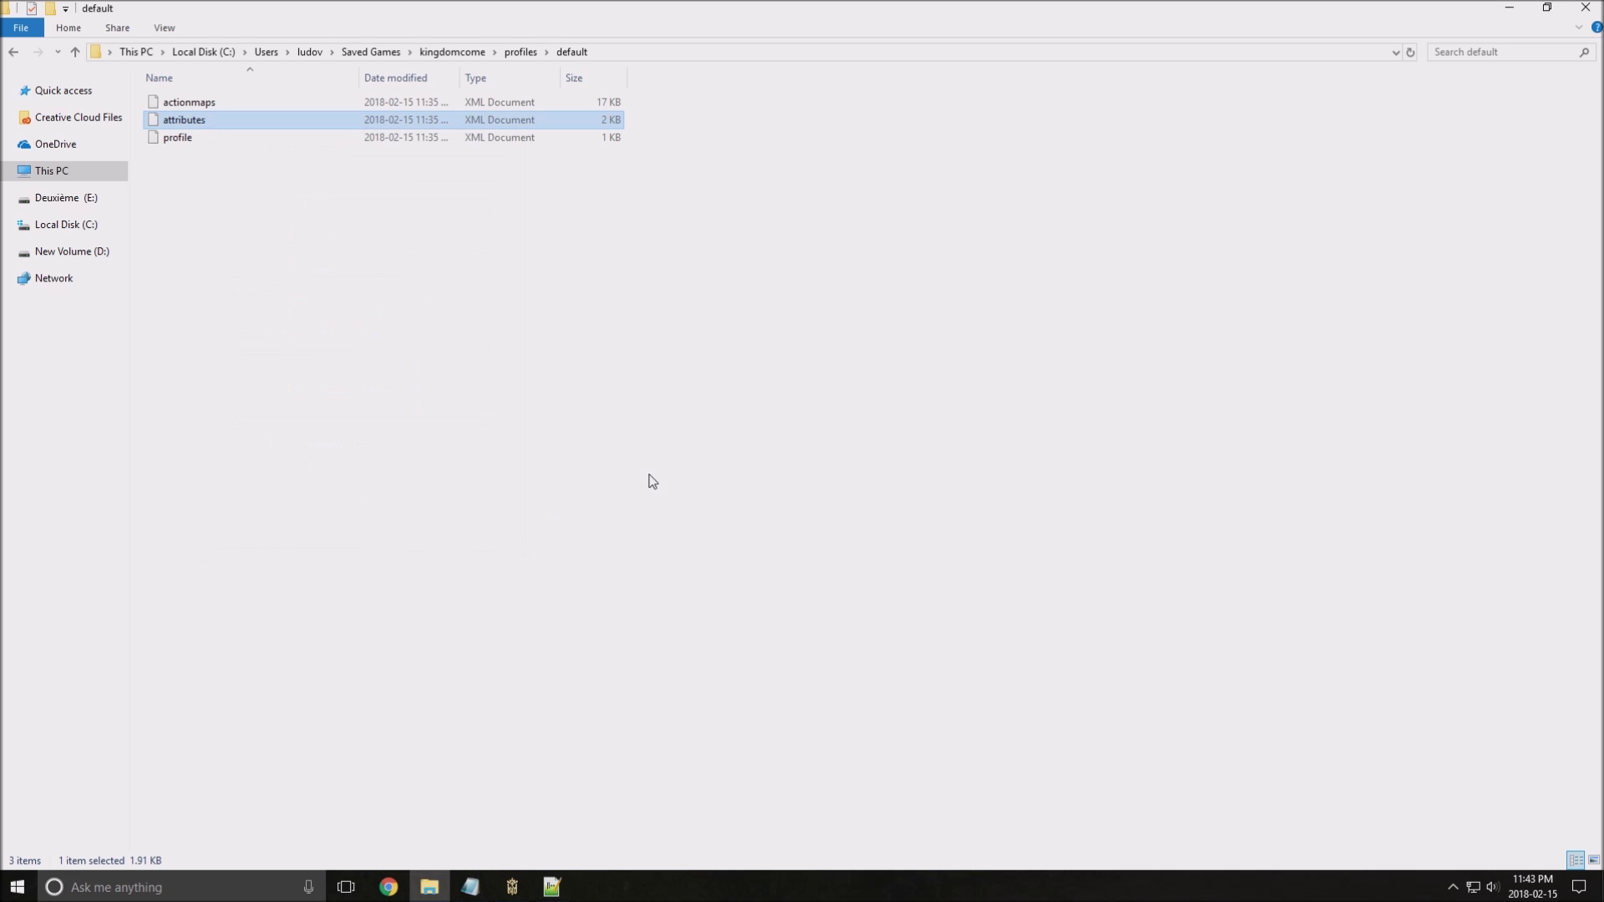
pyautogui.click(652, 476)
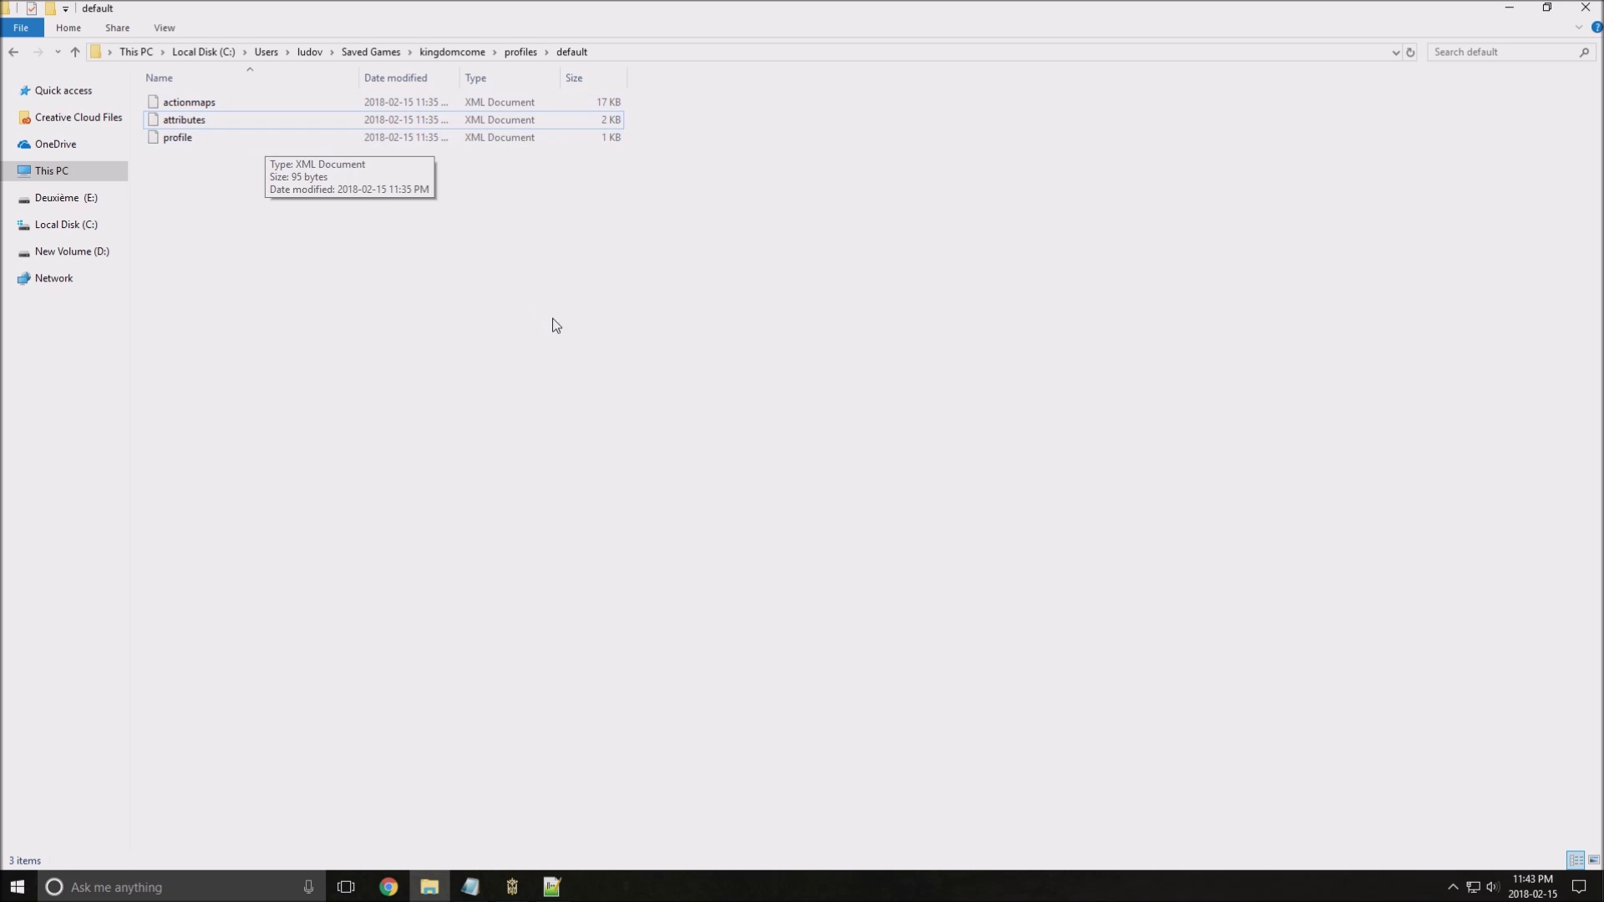